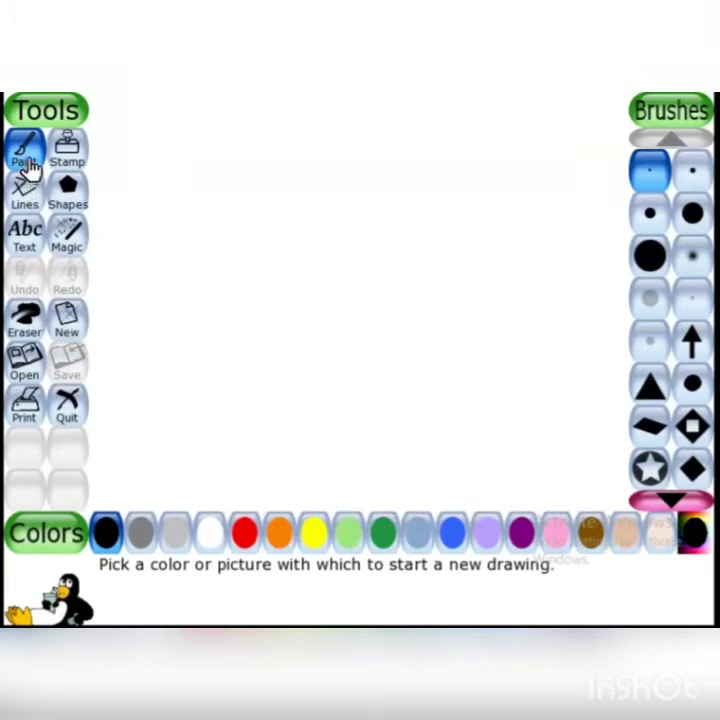
- Paint a dark green hill line across the full width of the blank canvas with the largest round brush
click(28, 167)
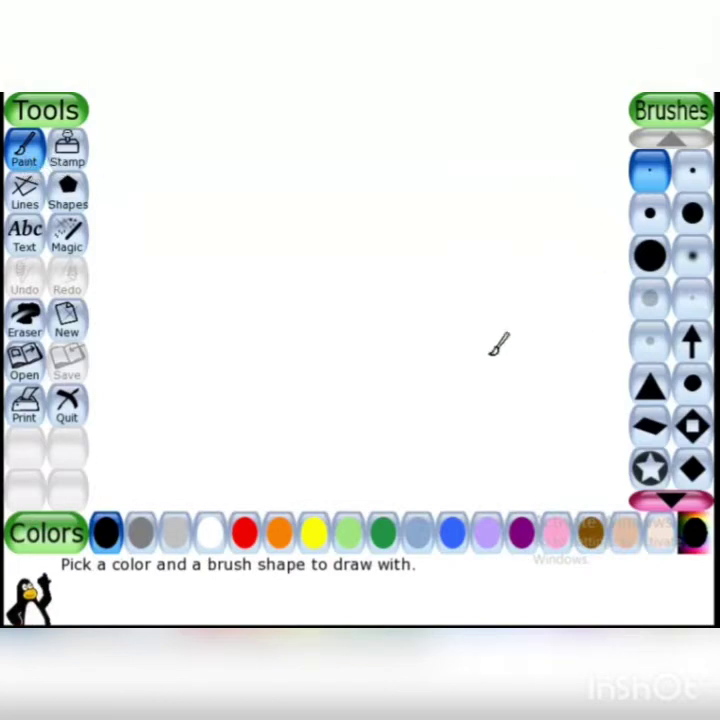
click(385, 540)
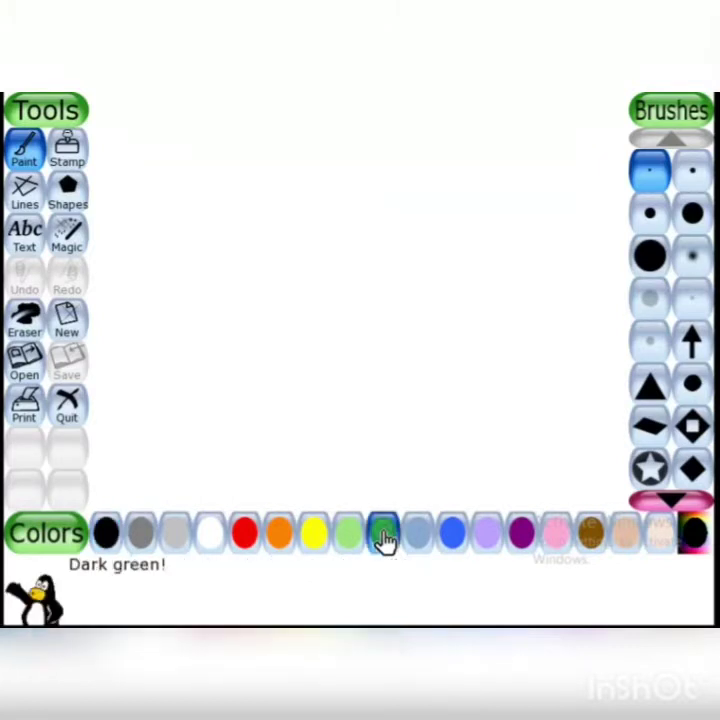
click(650, 262)
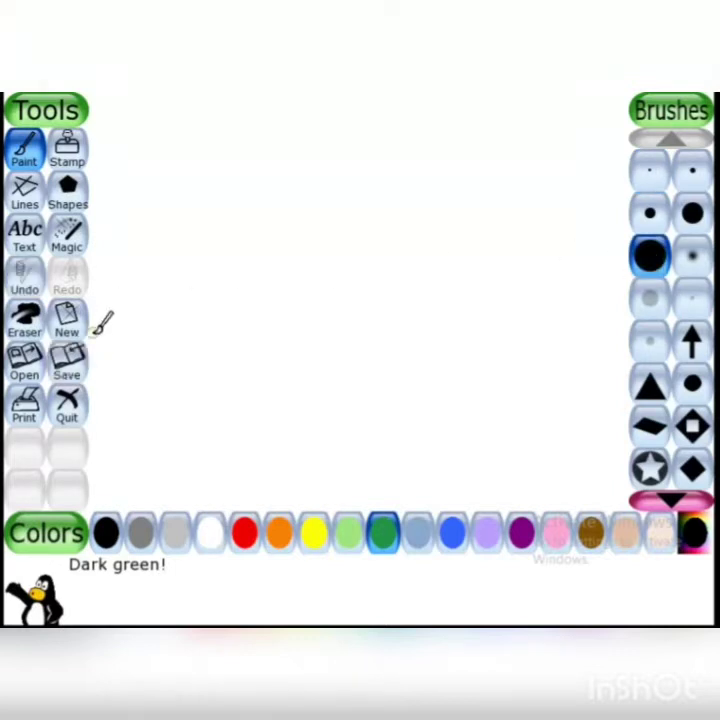
mouse_move(96, 329)
mouse_down()
mouse_move(125, 311)
mouse_move(206, 296)
mouse_move(532, 257)
mouse_move(606, 233)
mouse_move(624, 218)
mouse_up()
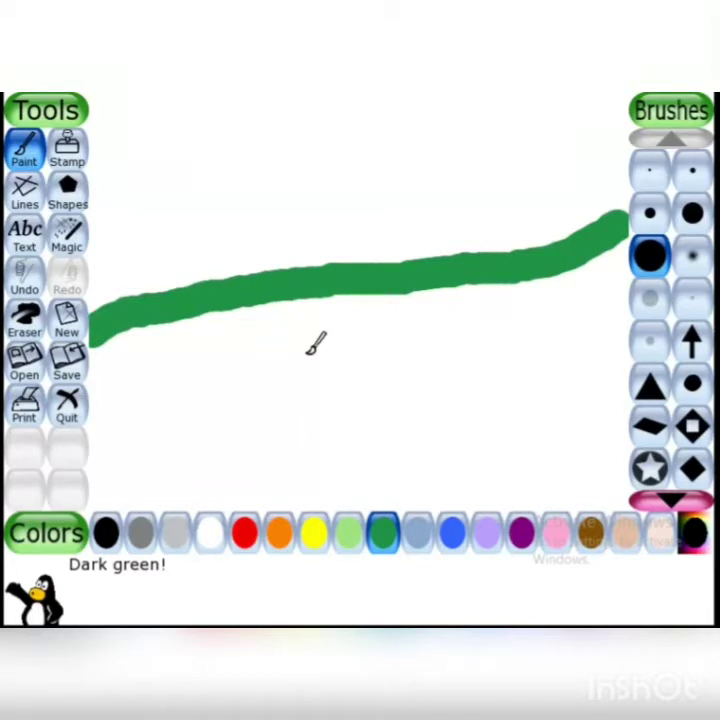
- Fill the area above the green line with lavender using the Fill magic effect
click(62, 248)
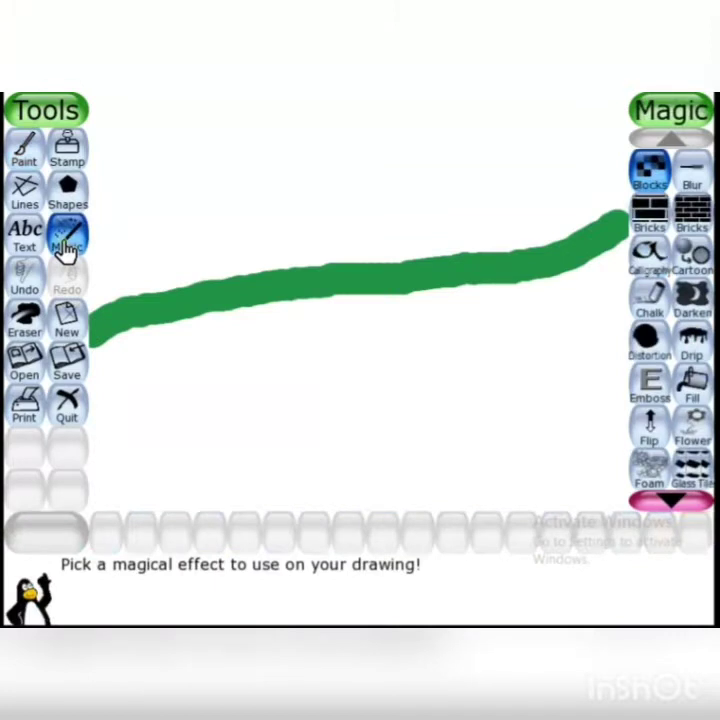
click(689, 393)
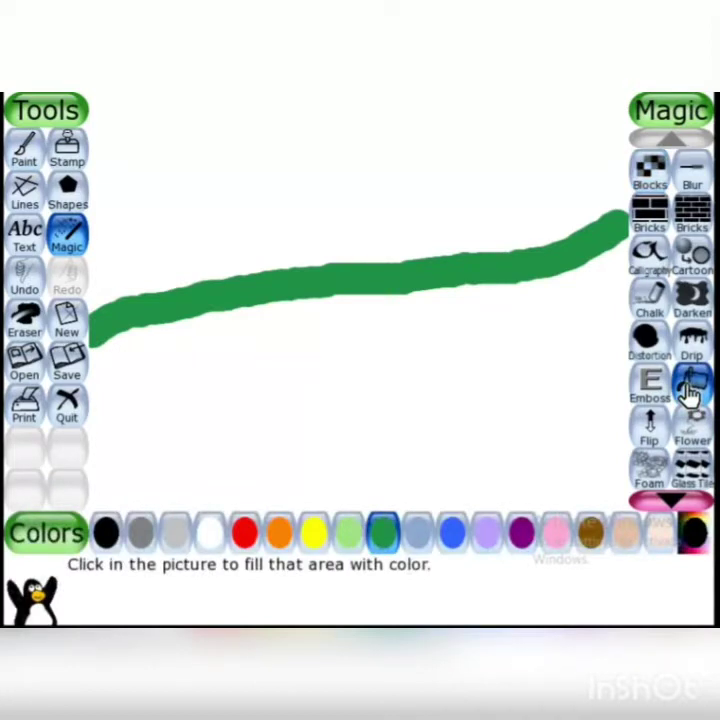
click(487, 535)
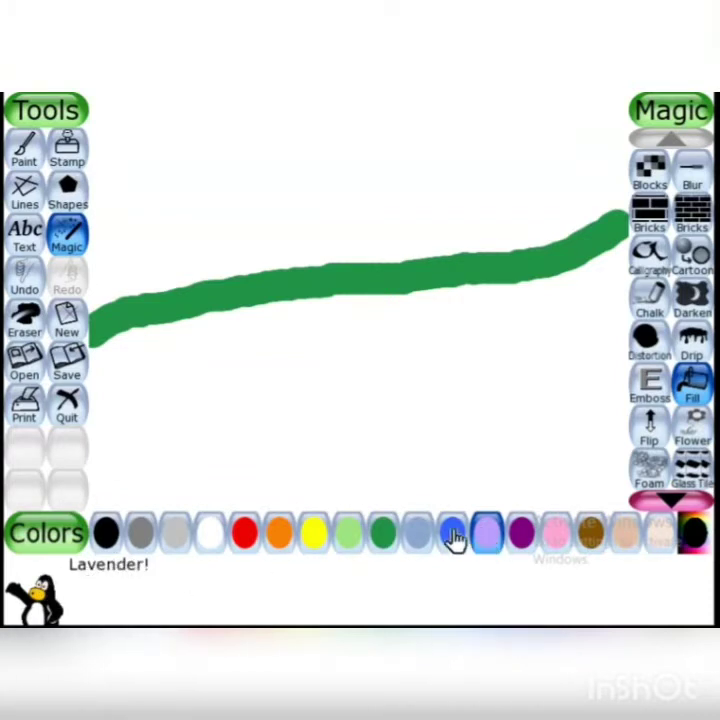
click(300, 162)
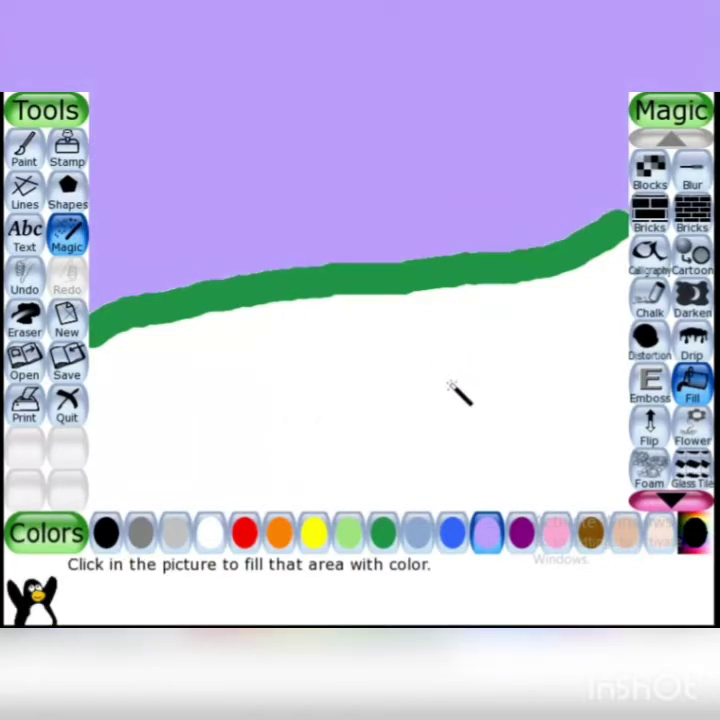
- Fill the area below the green line with beige
click(555, 540)
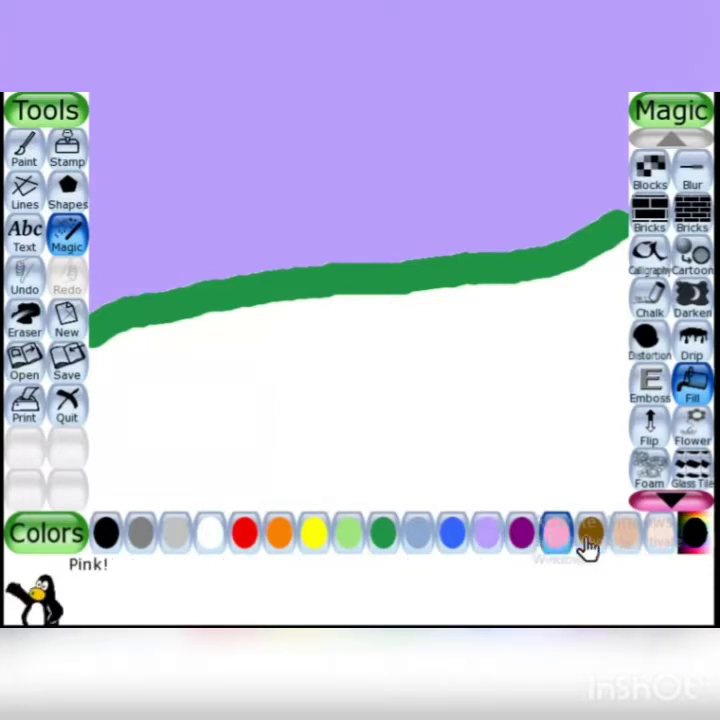
click(588, 543)
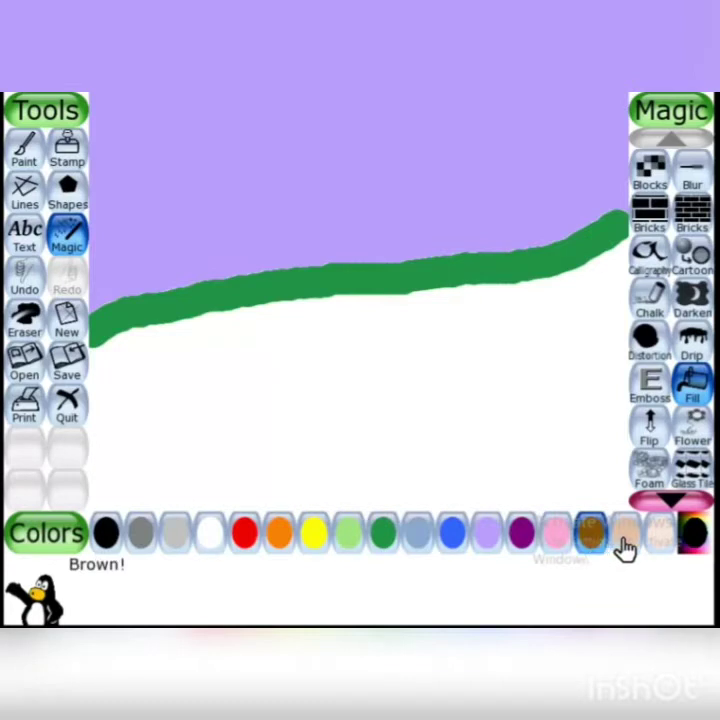
click(623, 540)
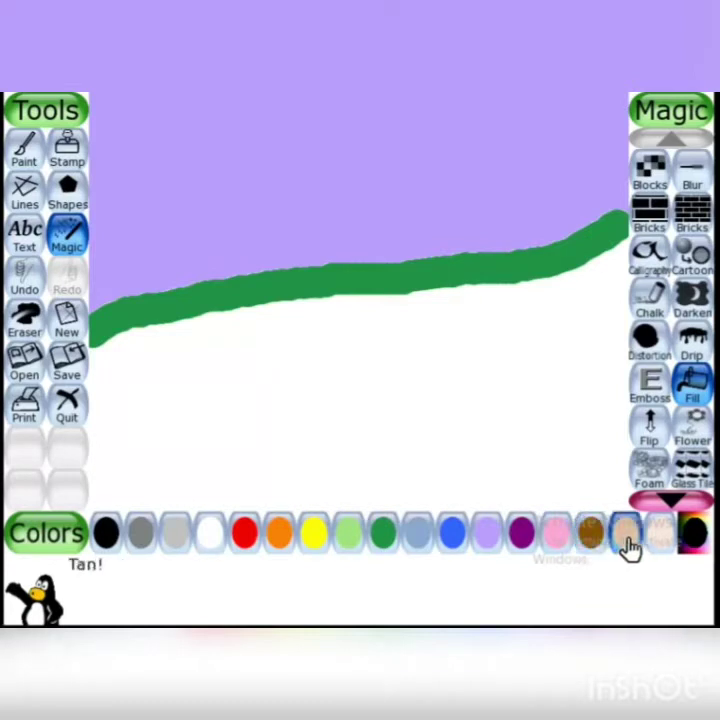
click(660, 541)
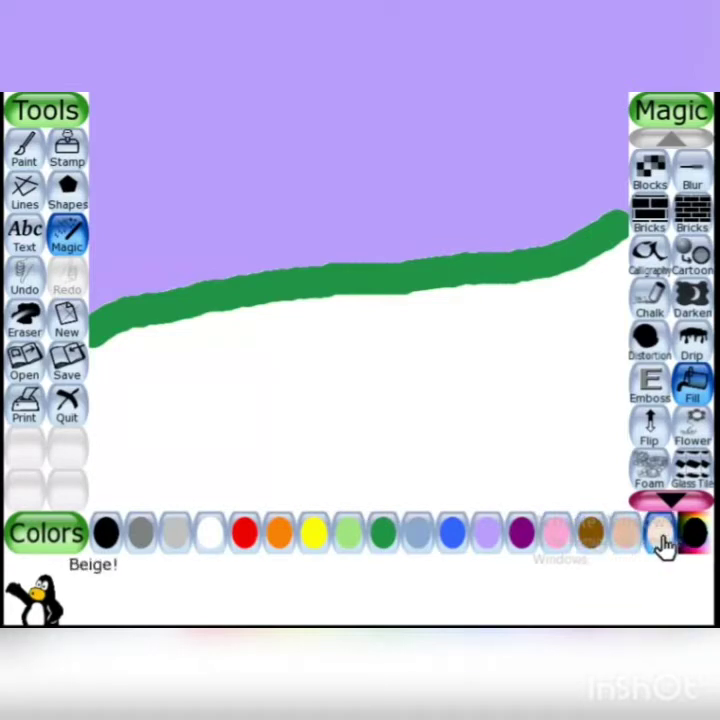
click(356, 427)
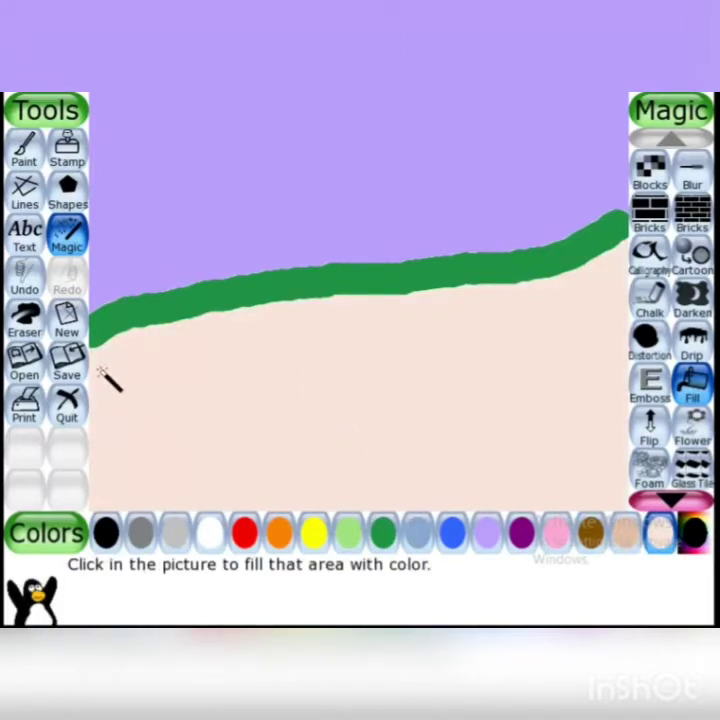
- Switch to the Stamp tool and go through the stamp collections to the one with post boxes and buildings
click(67, 160)
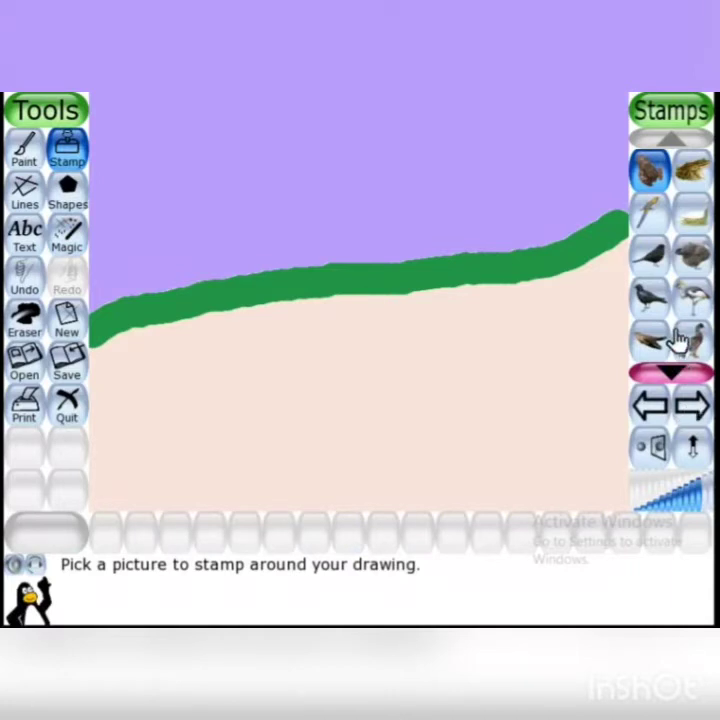
click(691, 412)
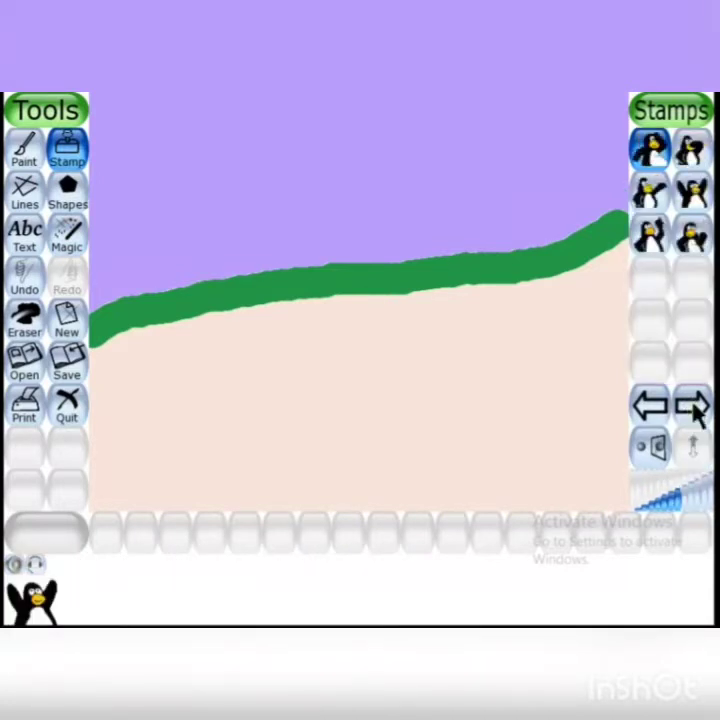
click(692, 411)
click(693, 410)
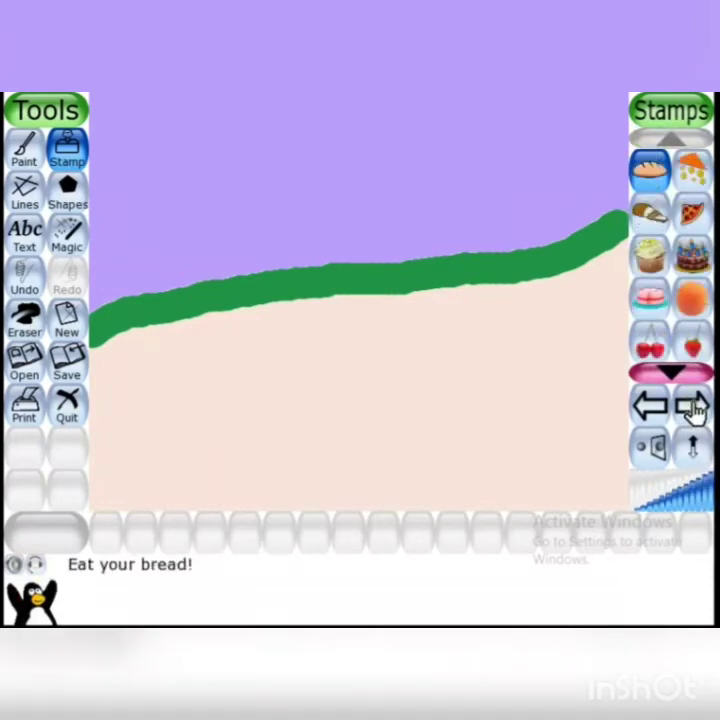
click(692, 410)
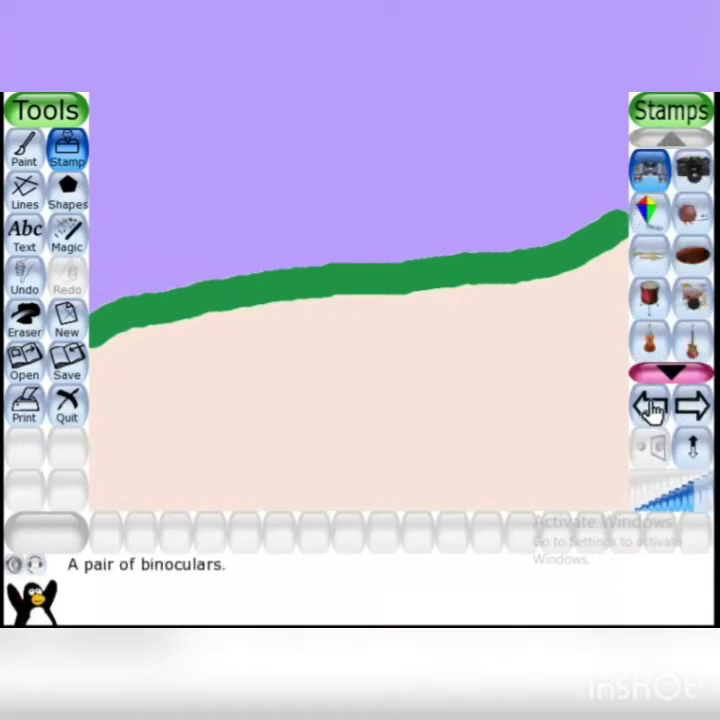
click(693, 410)
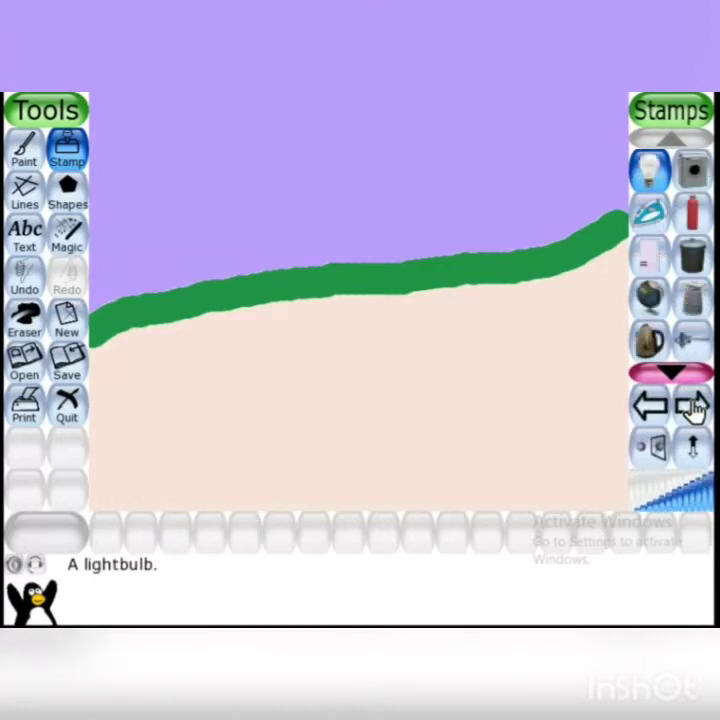
click(693, 410)
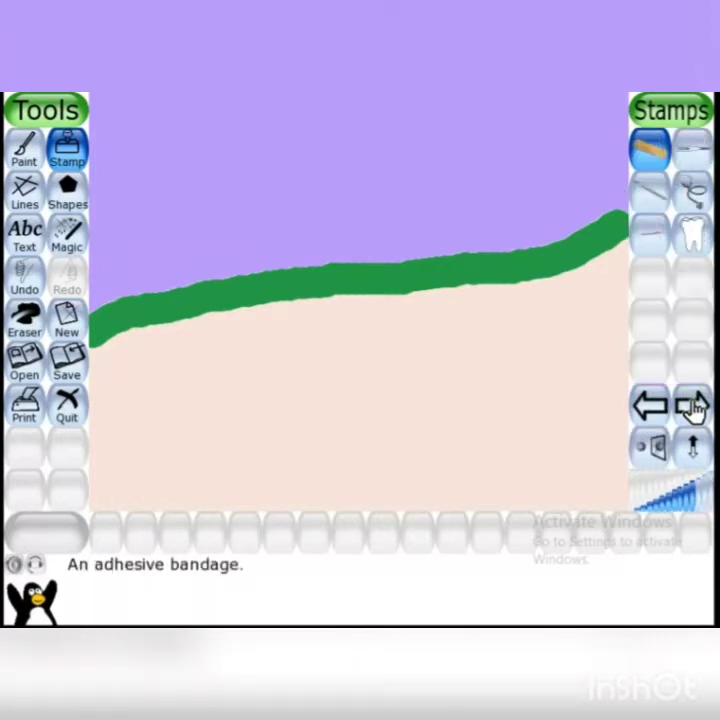
click(693, 410)
click(693, 410)
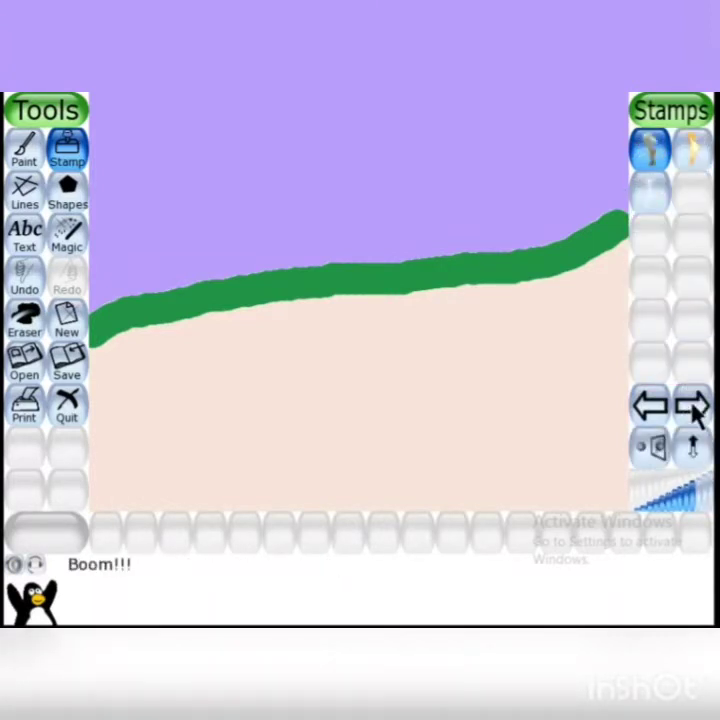
click(693, 410)
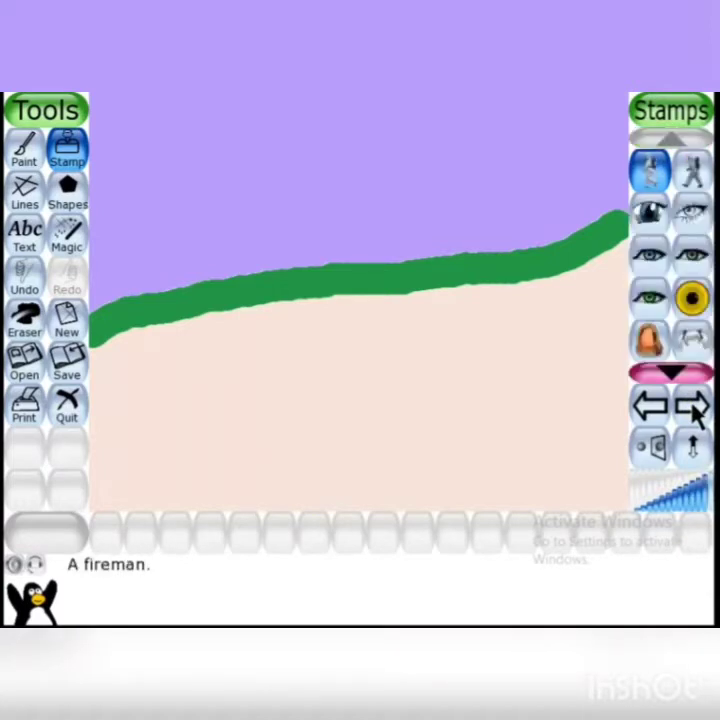
click(693, 410)
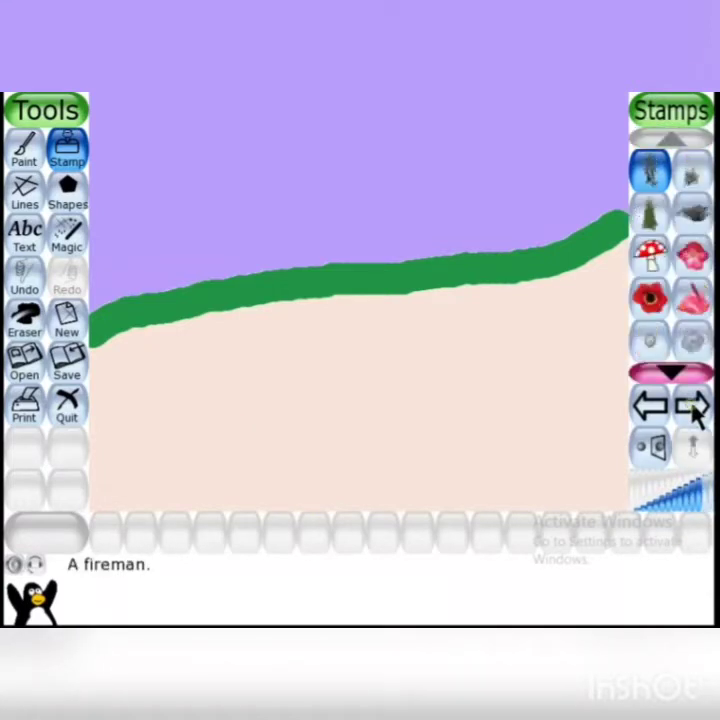
click(693, 410)
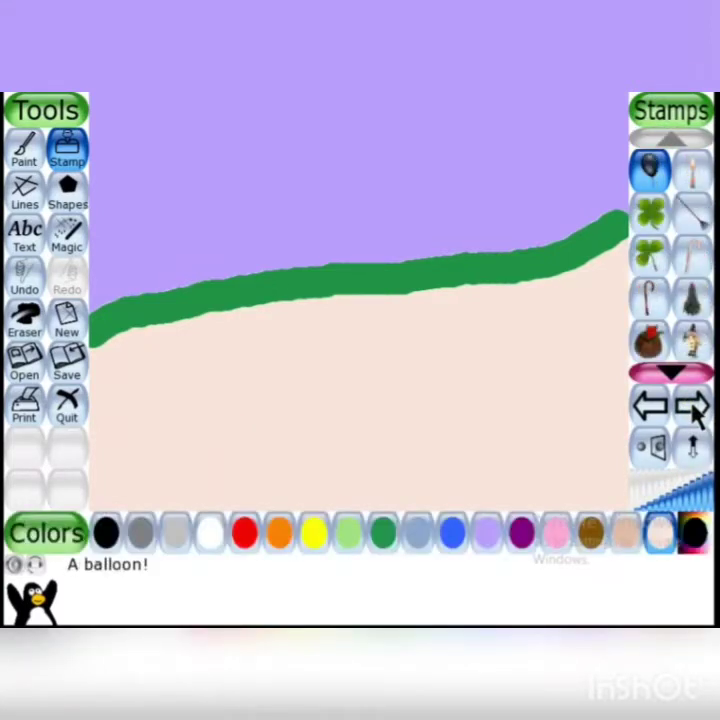
click(693, 410)
click(693, 410)
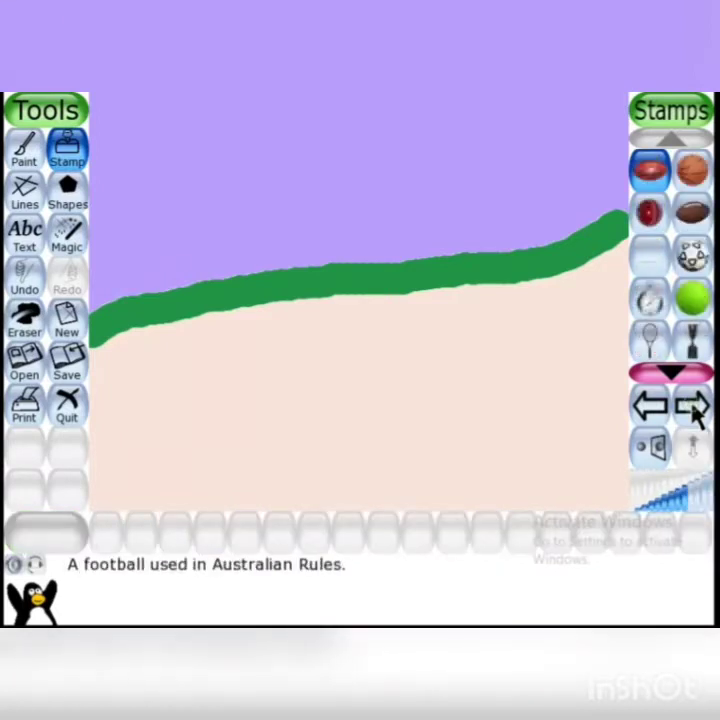
click(693, 410)
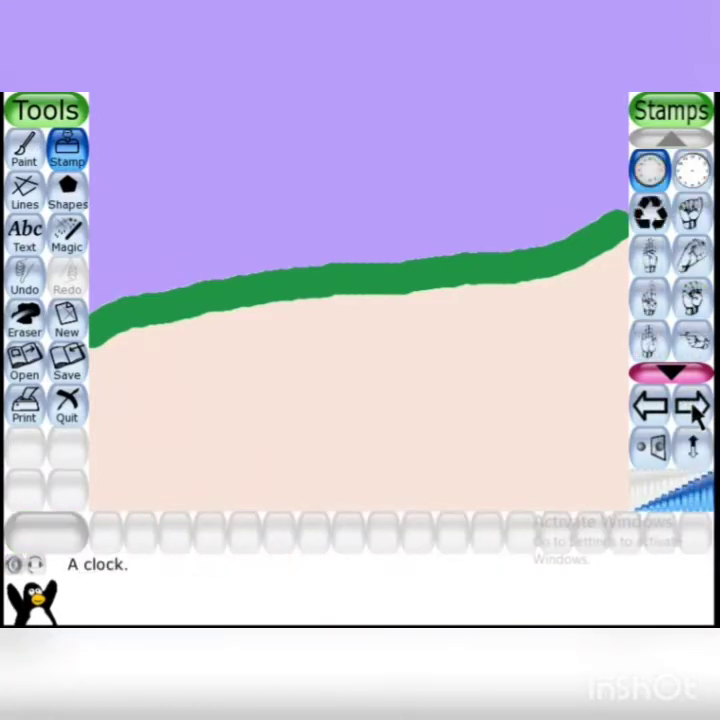
click(693, 410)
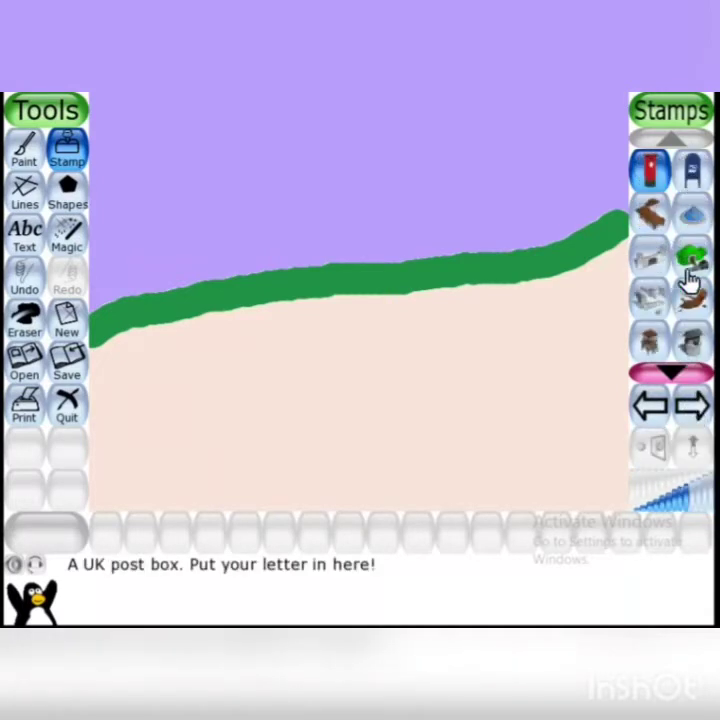
- Stamp a resized wishing well on the right side of the beige ground and a mine on the green line's left end
click(691, 350)
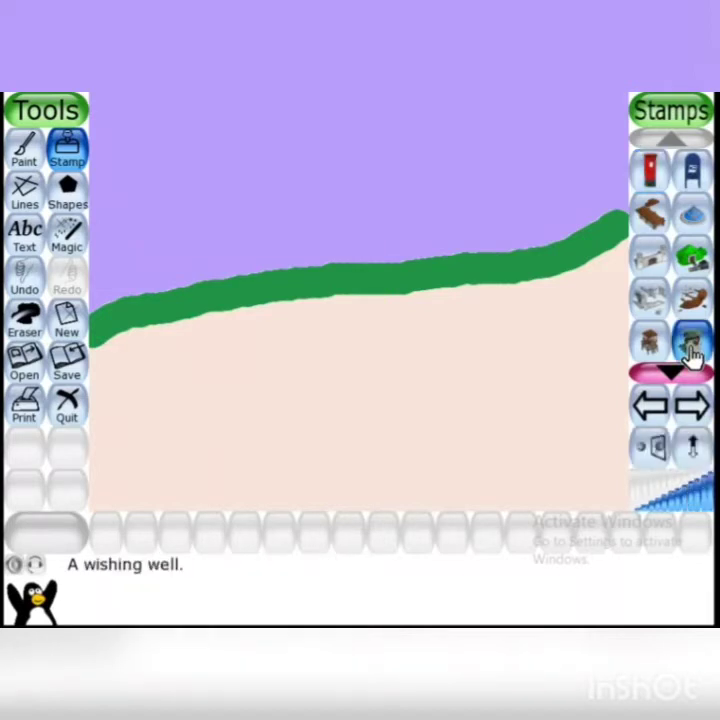
click(680, 508)
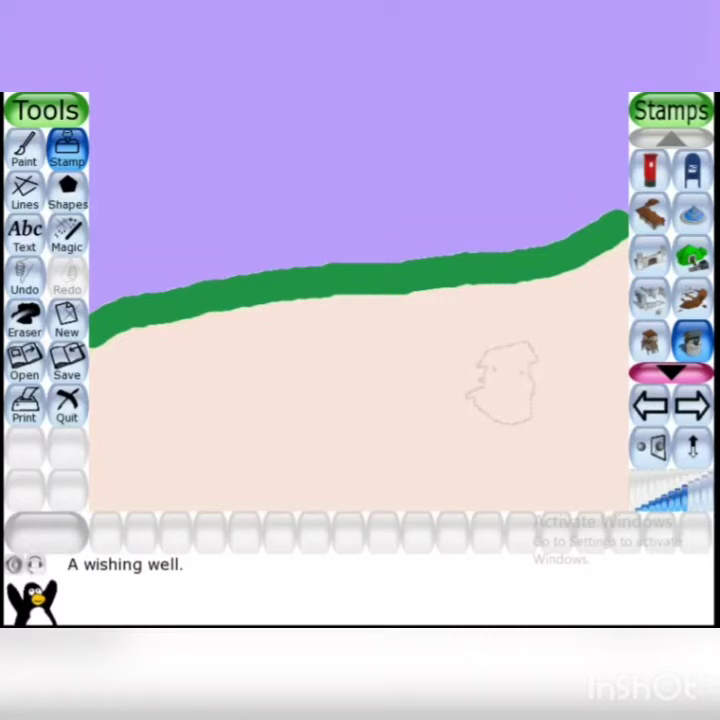
click(502, 384)
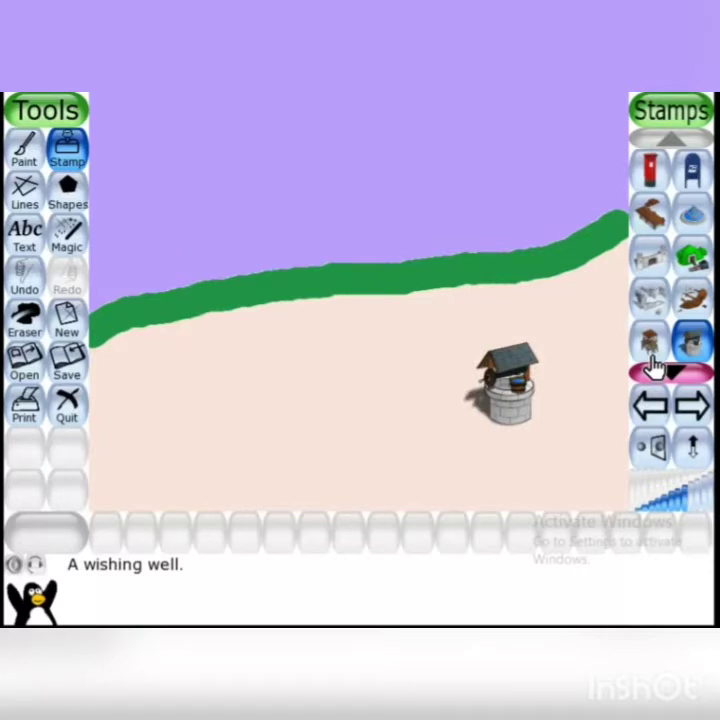
click(693, 264)
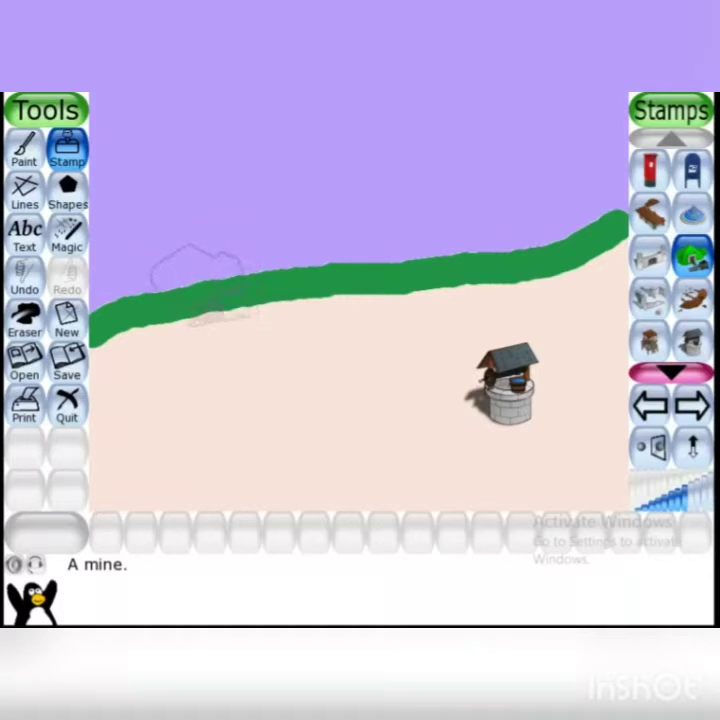
click(150, 292)
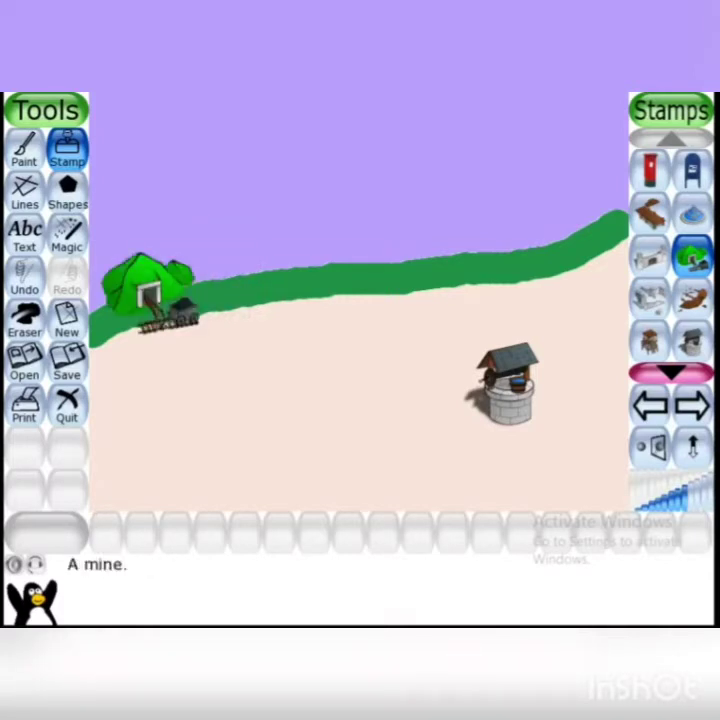
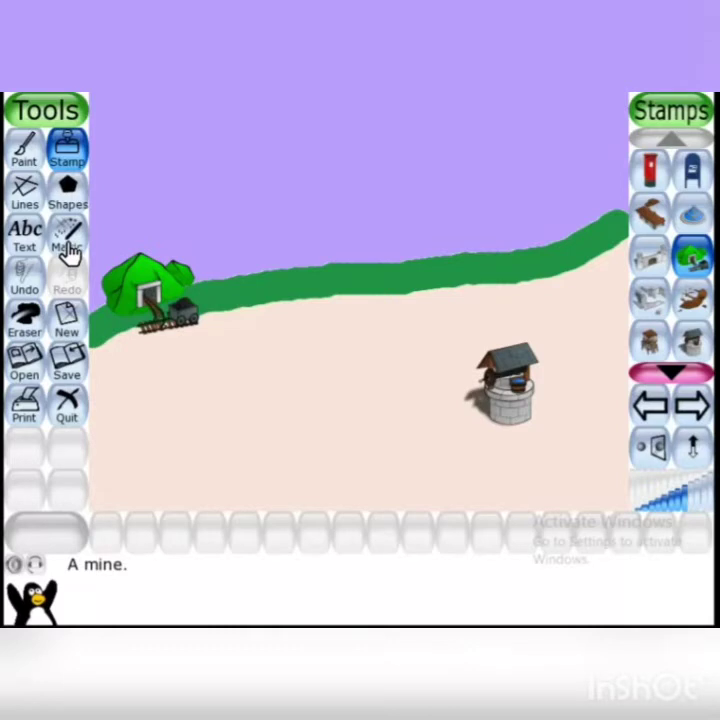
- Draw a brown small-brick wall at the beige ground's left edge and a small brick patch beside the mine cart
click(68, 253)
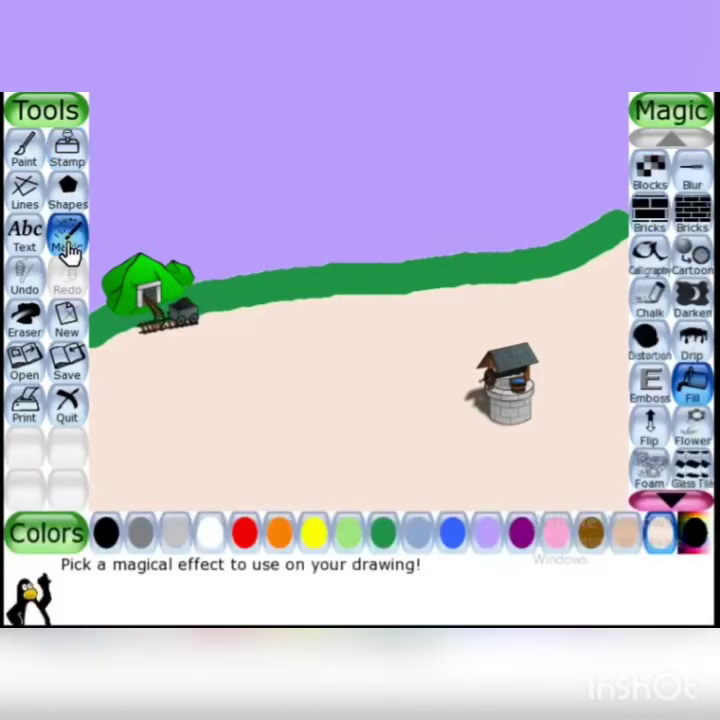
click(693, 222)
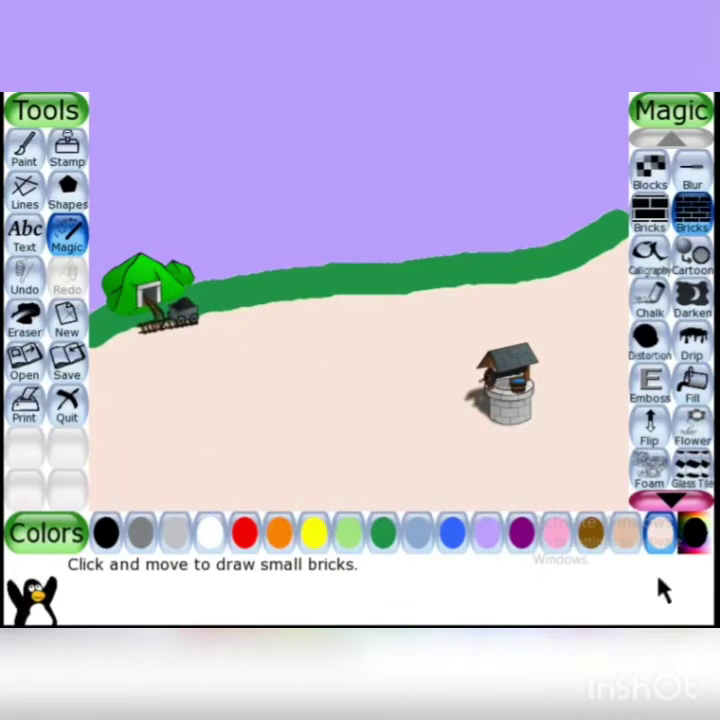
click(590, 536)
drag(100, 376, 227, 380)
mouse_move(96, 381)
mouse_down()
mouse_move(222, 393)
mouse_move(100, 403)
mouse_move(207, 408)
mouse_move(123, 397)
mouse_move(112, 403)
mouse_move(237, 393)
mouse_move(212, 409)
mouse_move(109, 413)
mouse_move(106, 421)
mouse_move(239, 415)
mouse_up()
mouse_move(233, 337)
mouse_down()
mouse_move(241, 346)
mouse_move(243, 329)
mouse_move(255, 318)
mouse_move(241, 329)
mouse_up()
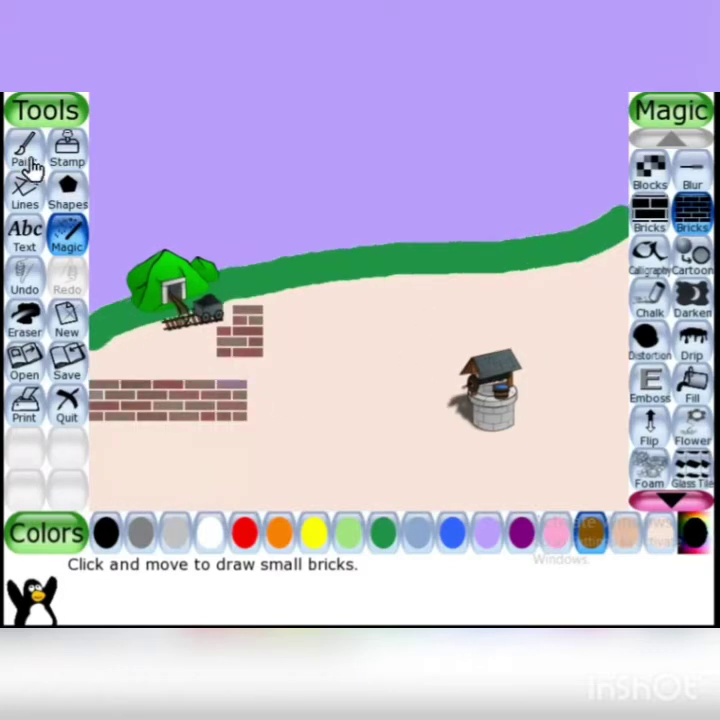
- Paint a solid dark green cone in the sky above the mine with the second-largest round brush
click(26, 152)
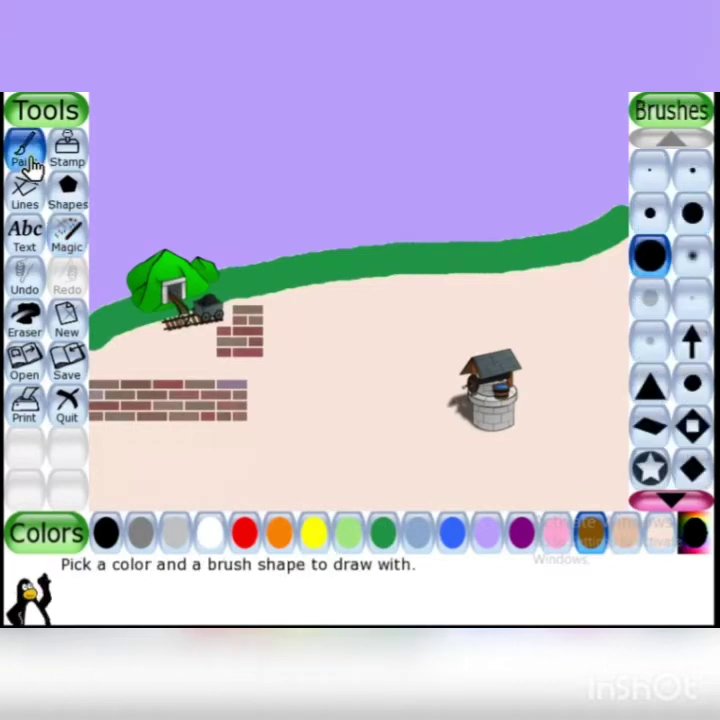
click(692, 220)
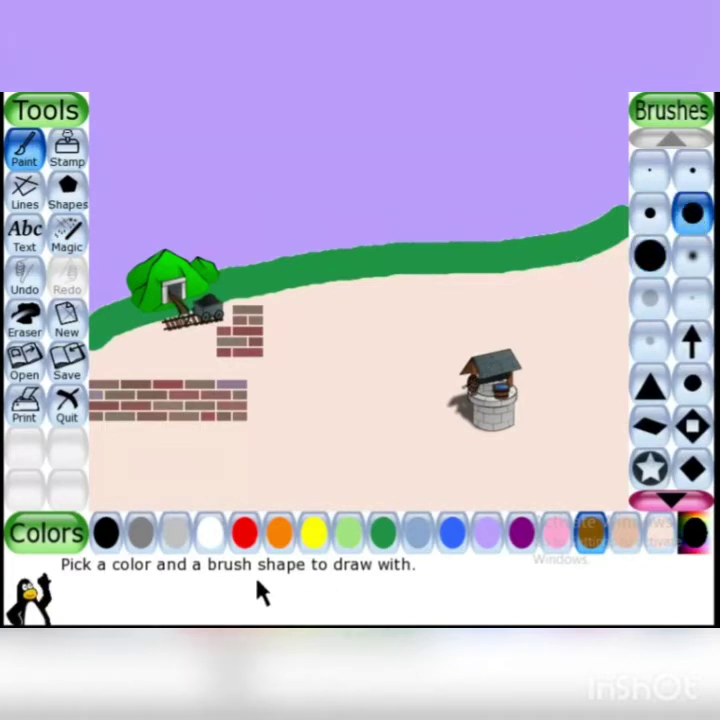
click(381, 540)
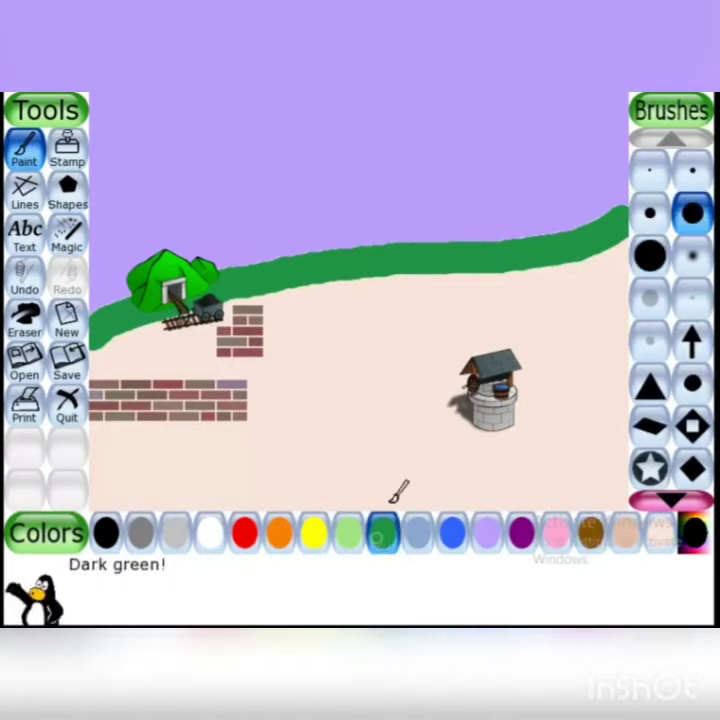
mouse_move(240, 136)
mouse_down()
mouse_move(228, 174)
mouse_move(263, 156)
mouse_move(249, 120)
mouse_move(249, 158)
mouse_up()
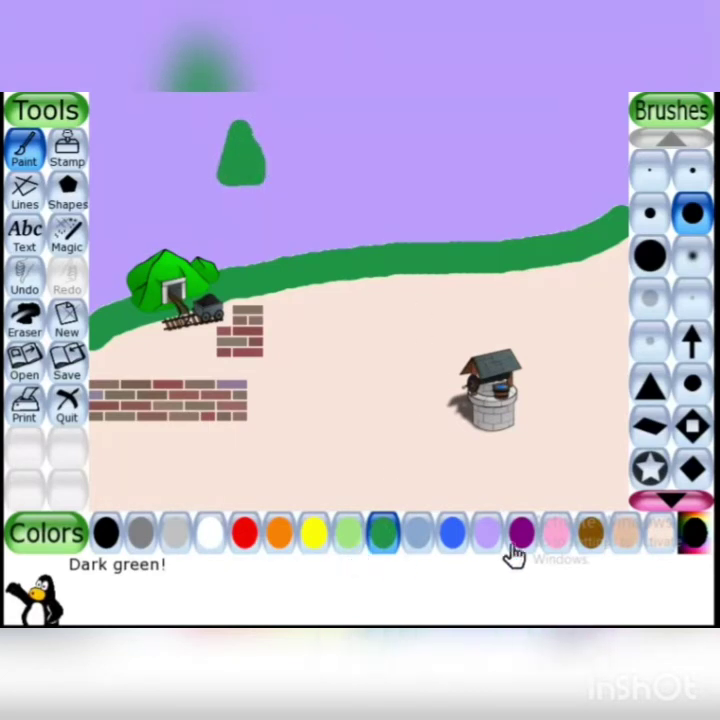
- Paint a curved blue band across the green cone's base and a wider orange boat-shaped band beneath it
click(452, 535)
mouse_move(211, 176)
mouse_down()
mouse_move(241, 183)
mouse_move(276, 176)
mouse_up()
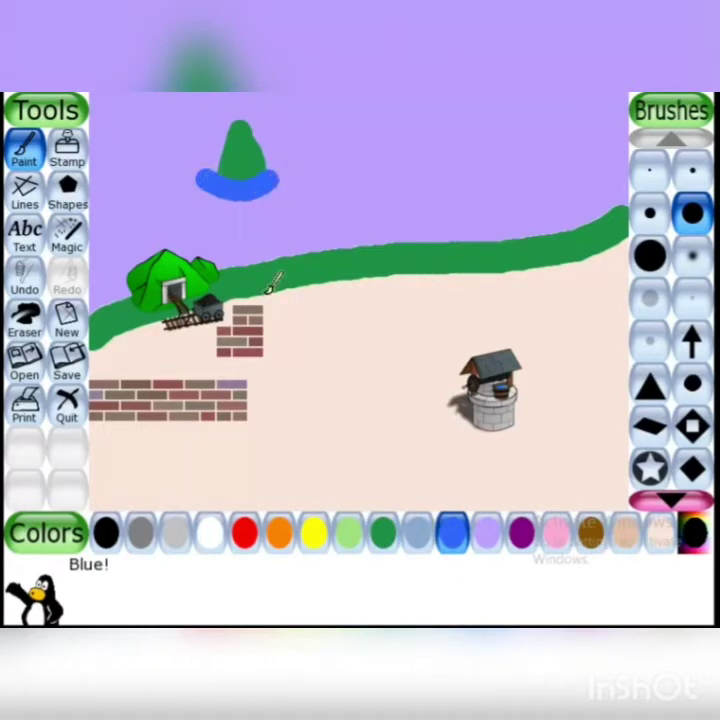
click(278, 540)
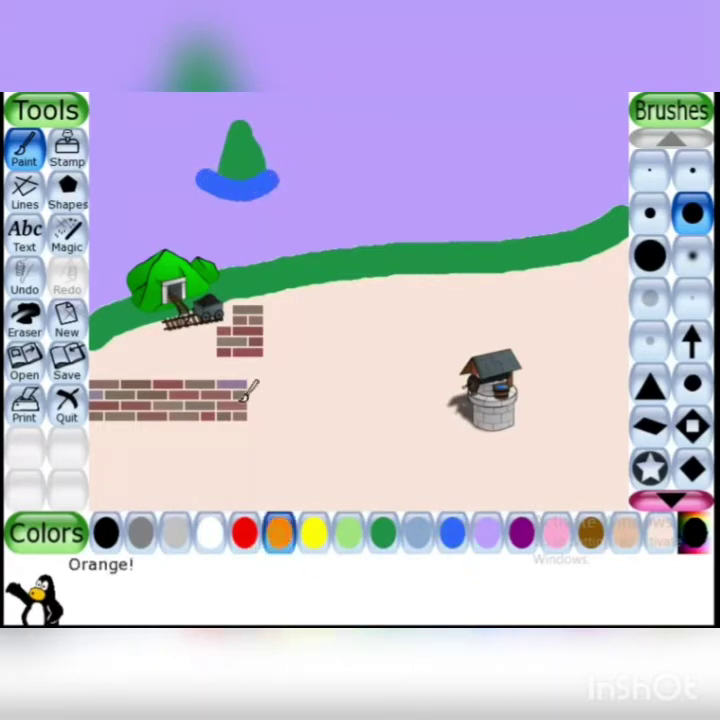
mouse_move(188, 178)
mouse_down()
mouse_move(233, 198)
mouse_move(283, 193)
mouse_move(297, 167)
mouse_move(262, 195)
mouse_move(214, 199)
mouse_move(193, 180)
mouse_move(207, 198)
mouse_up()
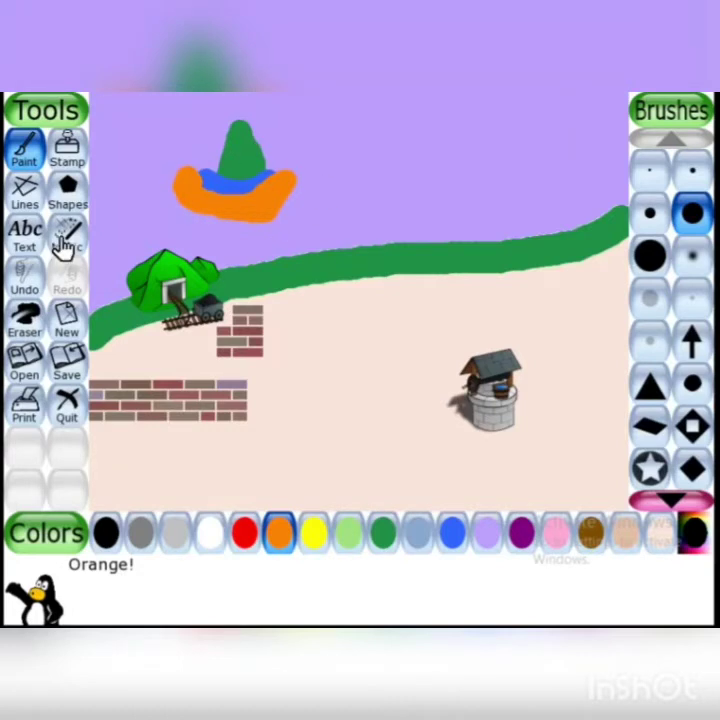
- Paint a small black figure on the orange boat's right end and draw a thin straight black pole beside it
click(108, 535)
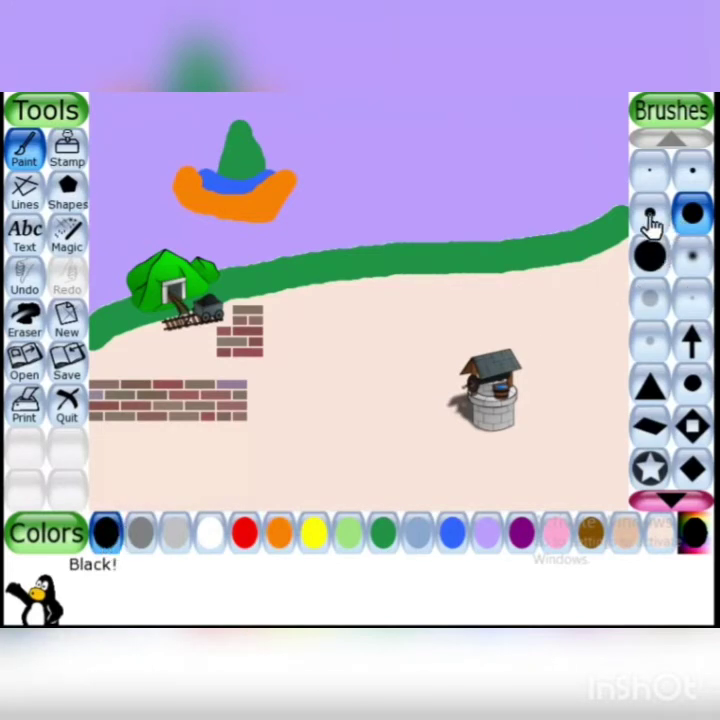
click(650, 218)
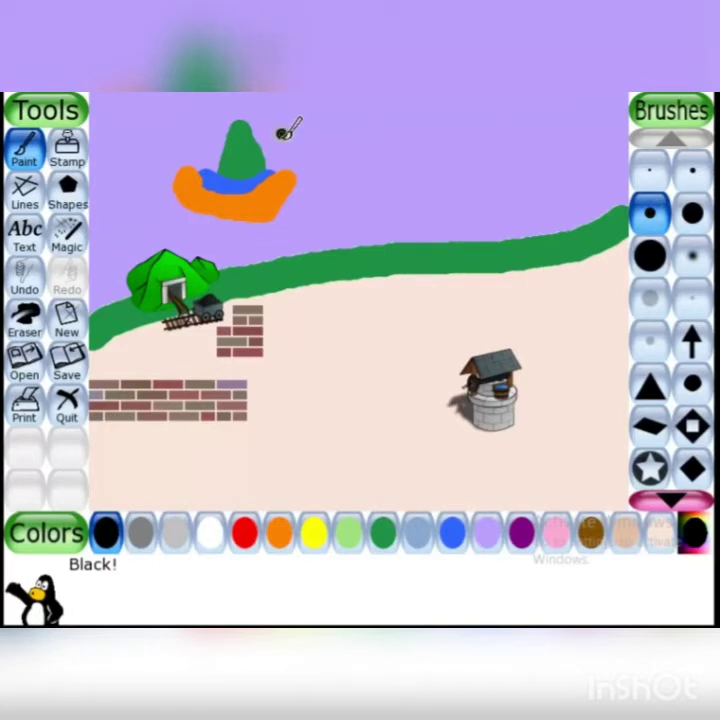
drag(282, 132, 285, 156)
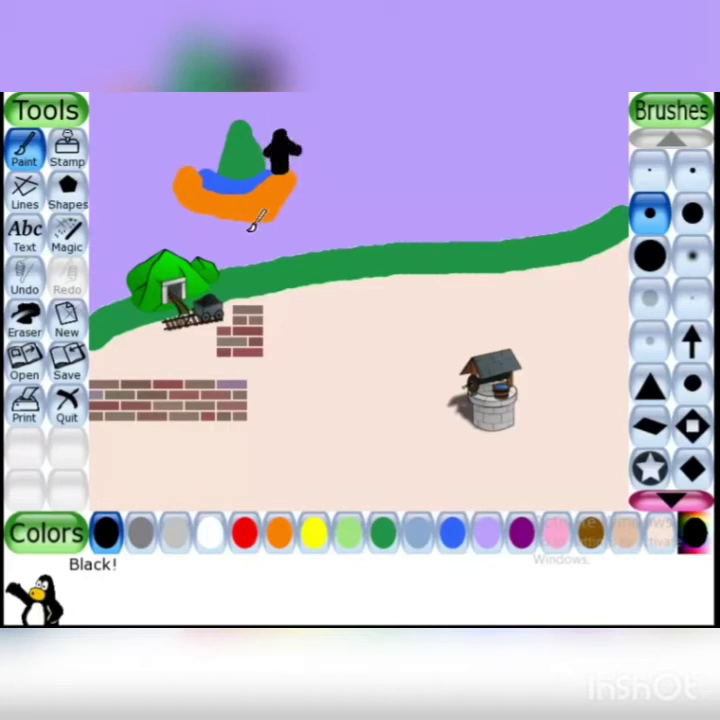
click(22, 205)
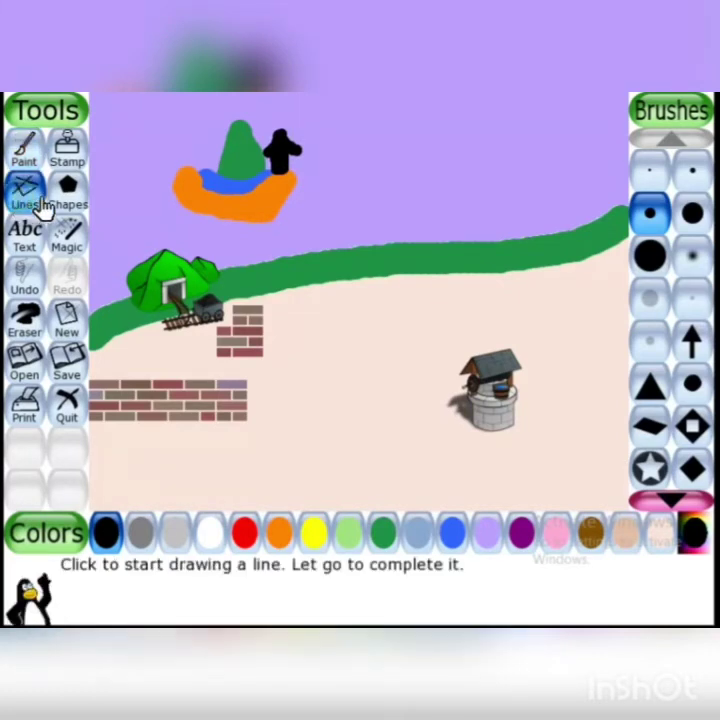
click(691, 175)
drag(298, 130, 289, 220)
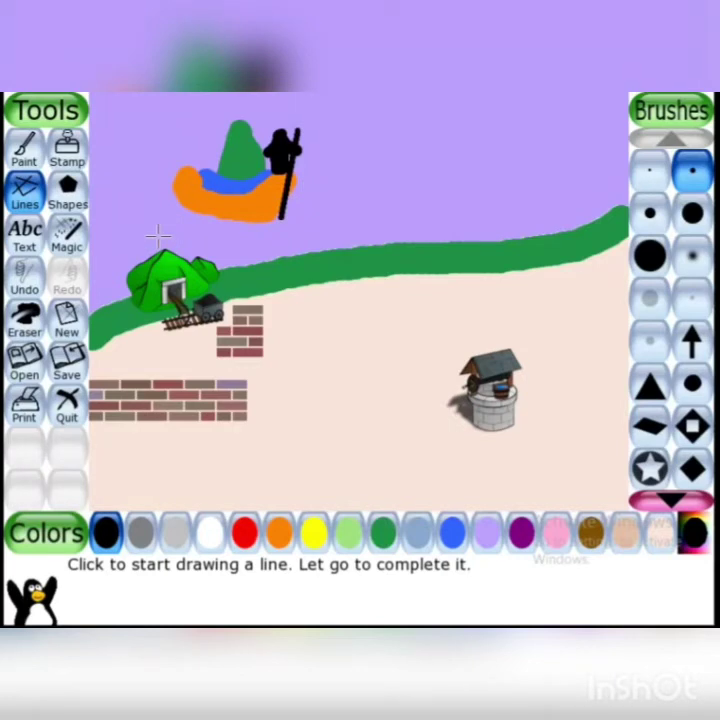
- Cover the sky on both sides of the boat with foamy bubble clouds using the Foam effect
click(72, 240)
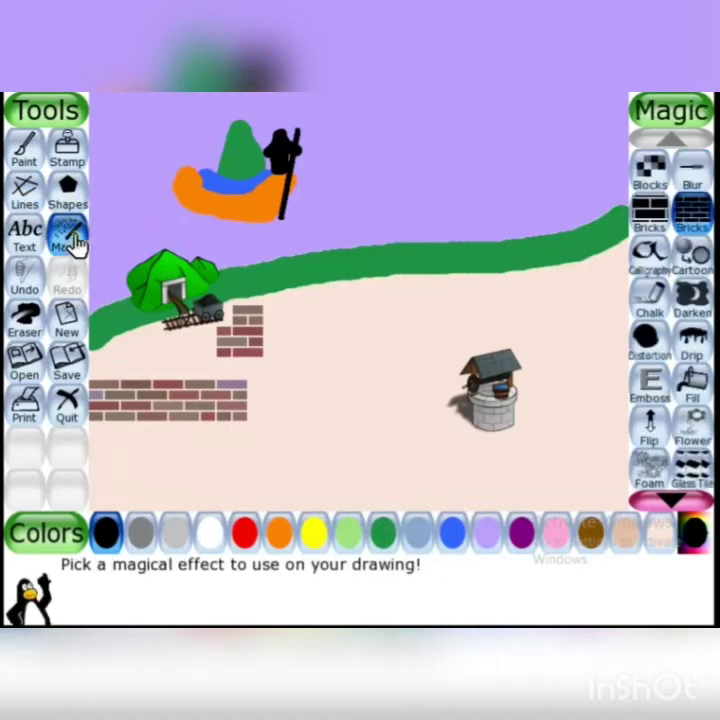
click(653, 480)
mouse_move(115, 160)
mouse_down()
mouse_move(125, 177)
mouse_move(120, 214)
mouse_move(130, 224)
mouse_up()
mouse_move(340, 215)
mouse_down()
mouse_move(332, 140)
mouse_move(310, 195)
mouse_move(386, 177)
mouse_move(370, 167)
mouse_move(387, 173)
mouse_move(387, 211)
mouse_move(409, 180)
mouse_move(405, 128)
mouse_move(421, 208)
mouse_move(444, 180)
mouse_up()
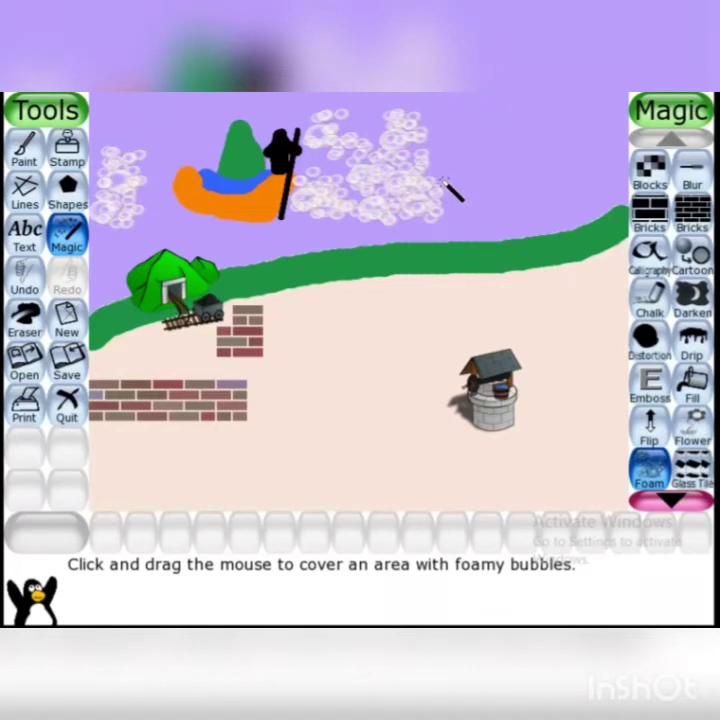
- Draw a diagonal line of black arrows from the pole's lower end down towards the wishing well
click(28, 204)
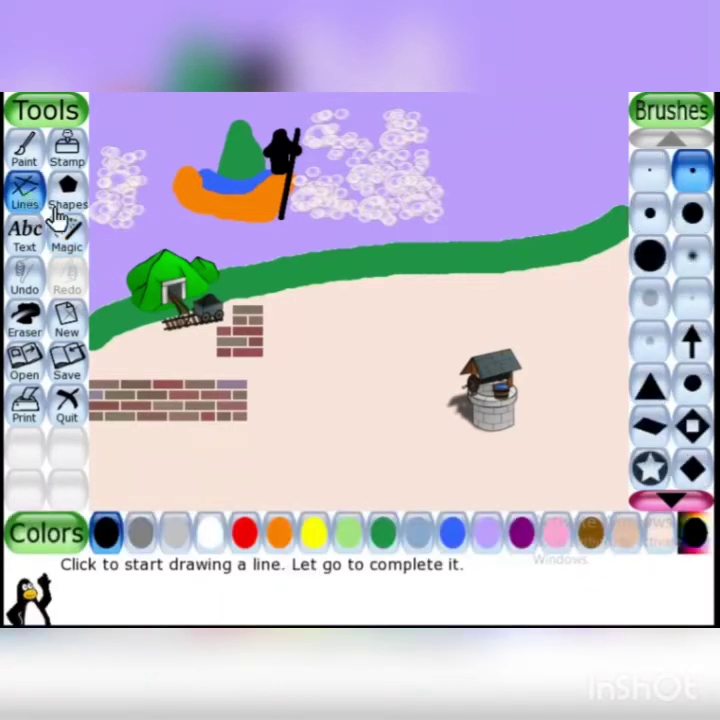
click(690, 348)
mouse_move(290, 222)
mouse_down()
mouse_move(431, 350)
mouse_move(424, 380)
mouse_move(431, 355)
mouse_up()
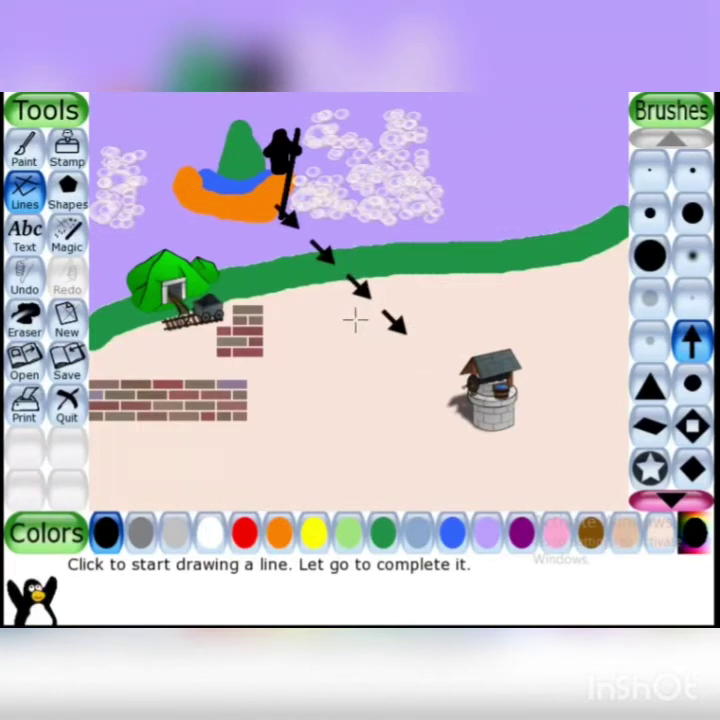
- Draw dark green grass along the canvas's bottom edge and over the right part of the green hill line
click(68, 242)
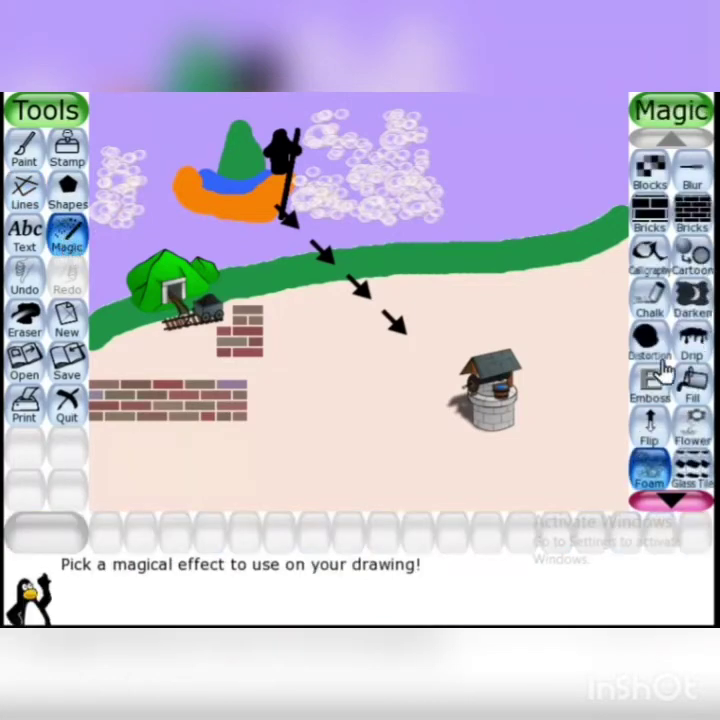
scroll(659, 398, down, 2)
scroll(655, 405, down, 1)
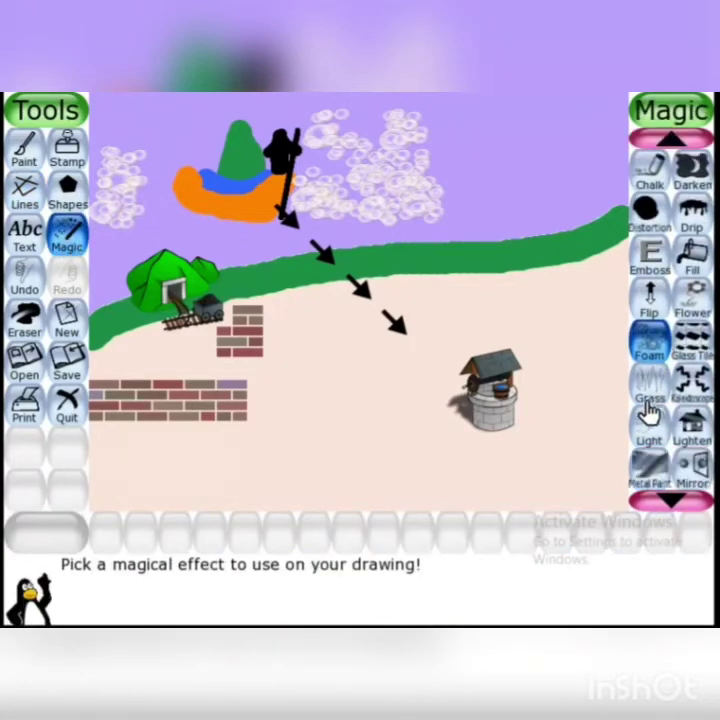
click(649, 410)
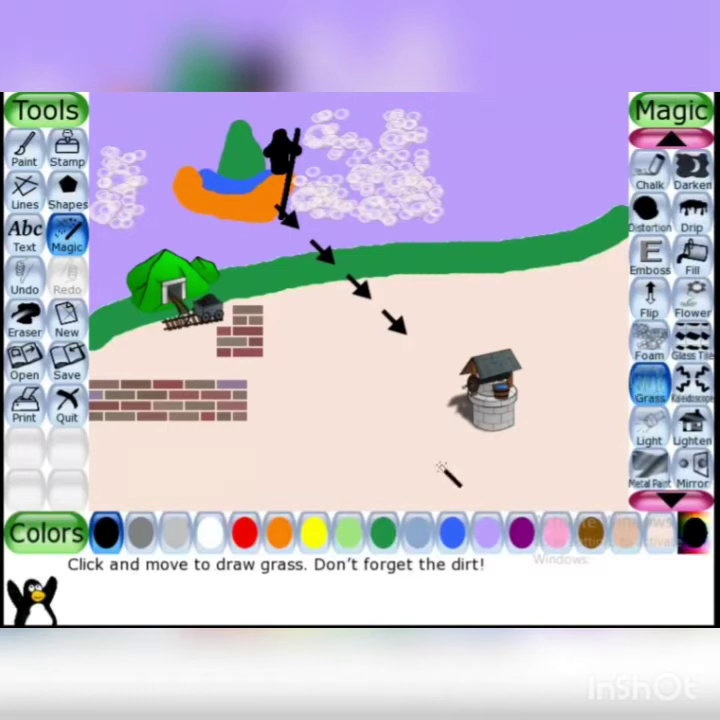
click(383, 543)
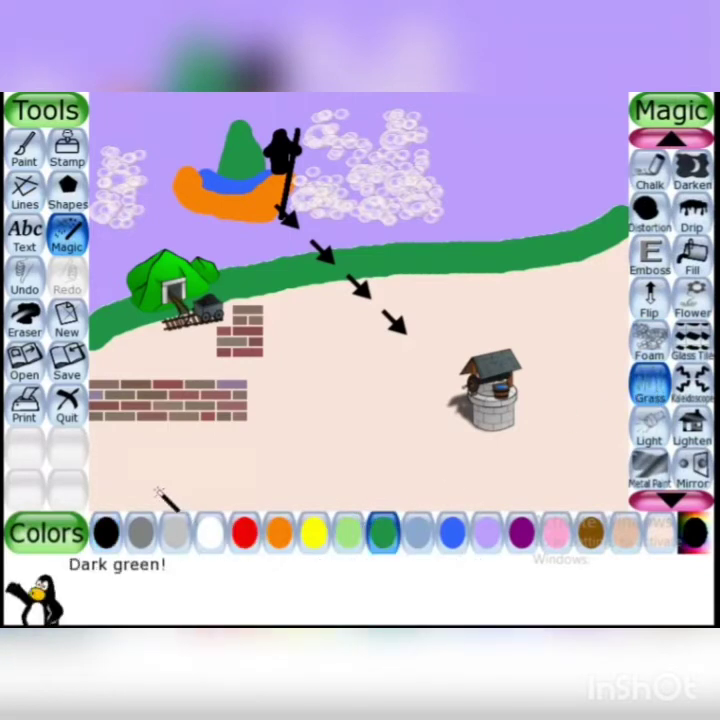
mouse_move(117, 487)
mouse_down()
mouse_move(172, 467)
mouse_move(193, 485)
mouse_move(139, 479)
mouse_move(614, 482)
mouse_move(313, 486)
mouse_move(220, 478)
mouse_move(196, 492)
mouse_move(313, 482)
mouse_move(358, 488)
mouse_move(408, 476)
mouse_move(422, 498)
mouse_move(452, 503)
mouse_up()
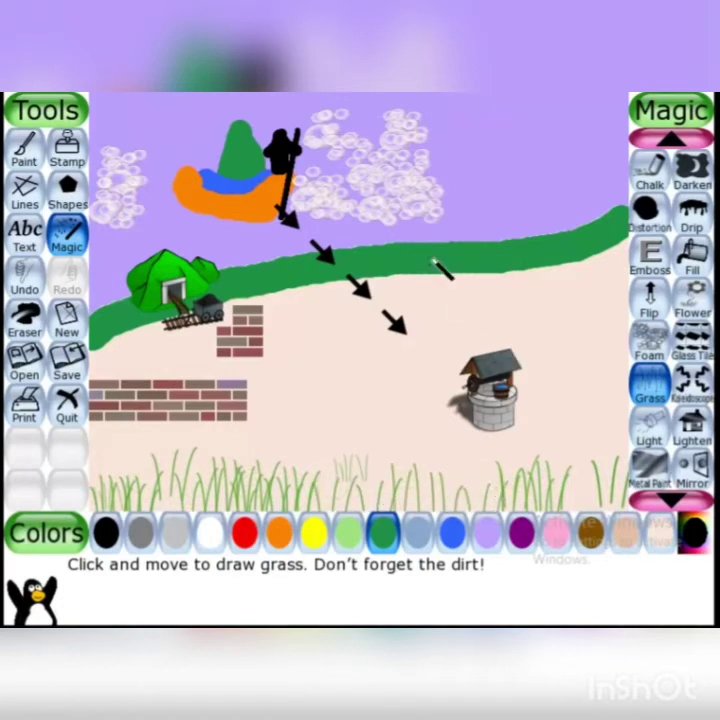
drag(435, 246, 559, 242)
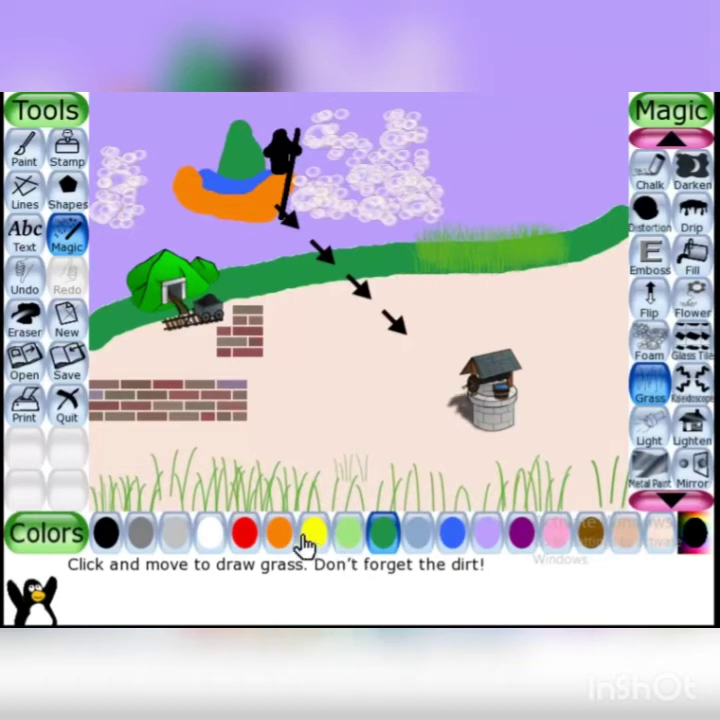
- Draw one yellow flower at the grass's left end and four red flowers spaced along the grass with the Flower effect
click(690, 308)
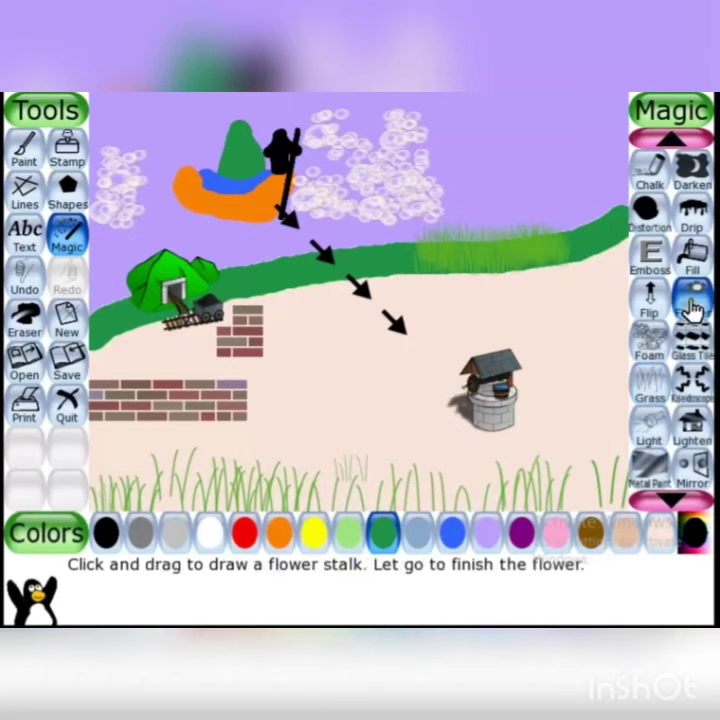
click(312, 536)
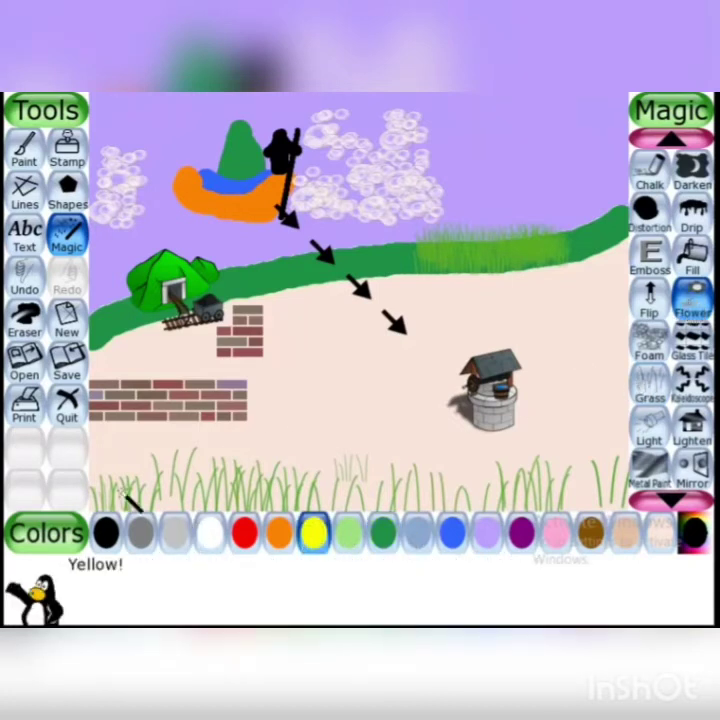
drag(114, 483, 112, 442)
click(245, 534)
drag(182, 480, 181, 441)
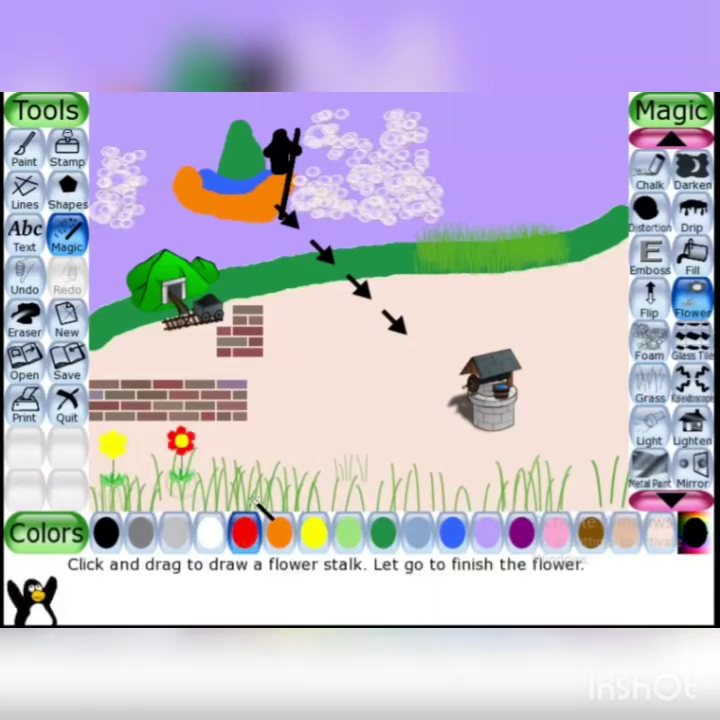
drag(253, 503, 258, 452)
drag(373, 500, 372, 452)
drag(445, 502, 445, 457)
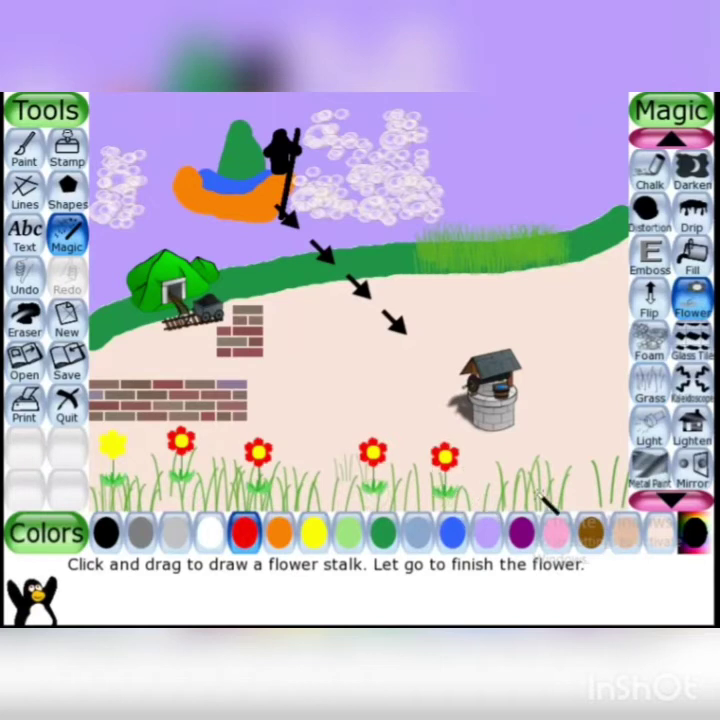
- Add two purple flowers at the grass's right end, and one purple and one yellow flower near its middle
click(522, 534)
drag(549, 500, 550, 450)
drag(594, 500, 594, 450)
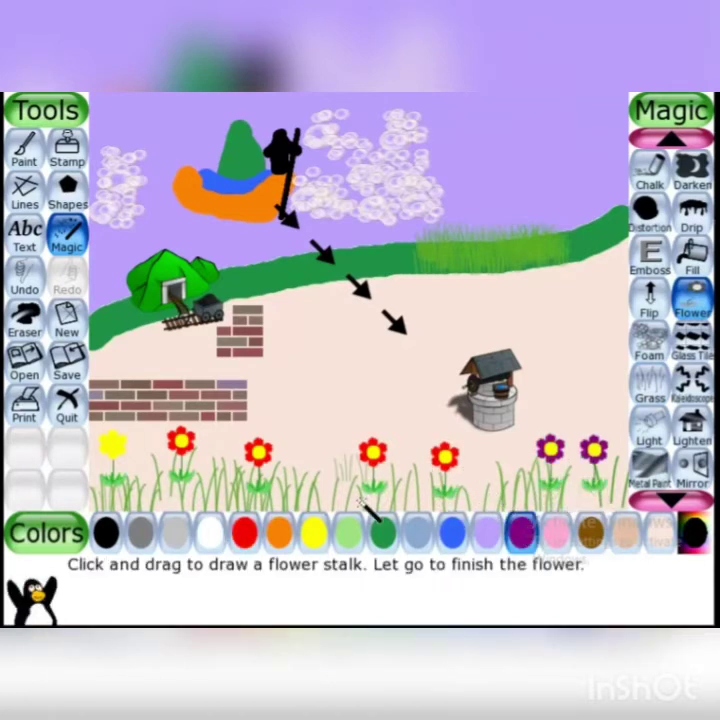
drag(324, 500, 321, 450)
click(313, 535)
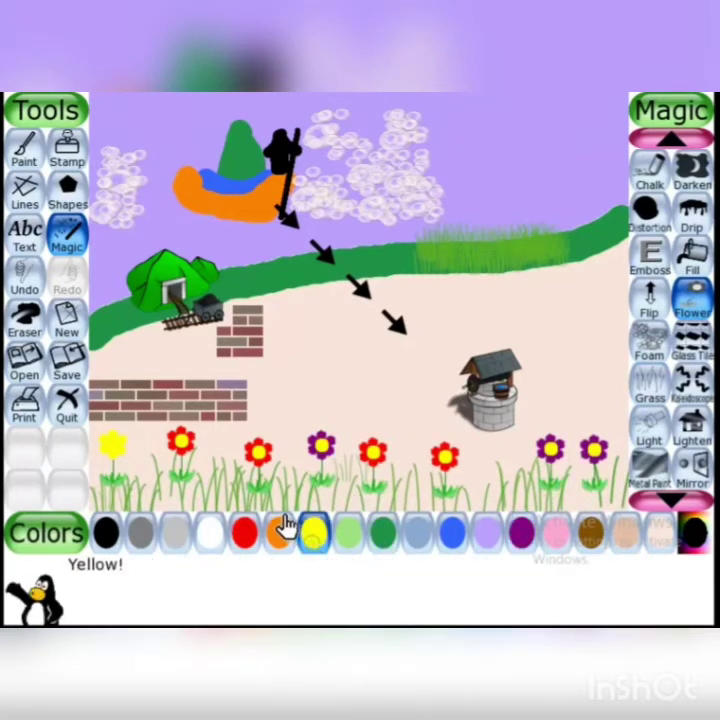
drag(290, 500, 291, 444)
- Fill gaps in the flower row with five orange flowers, two in the left half and three in the right half
click(276, 535)
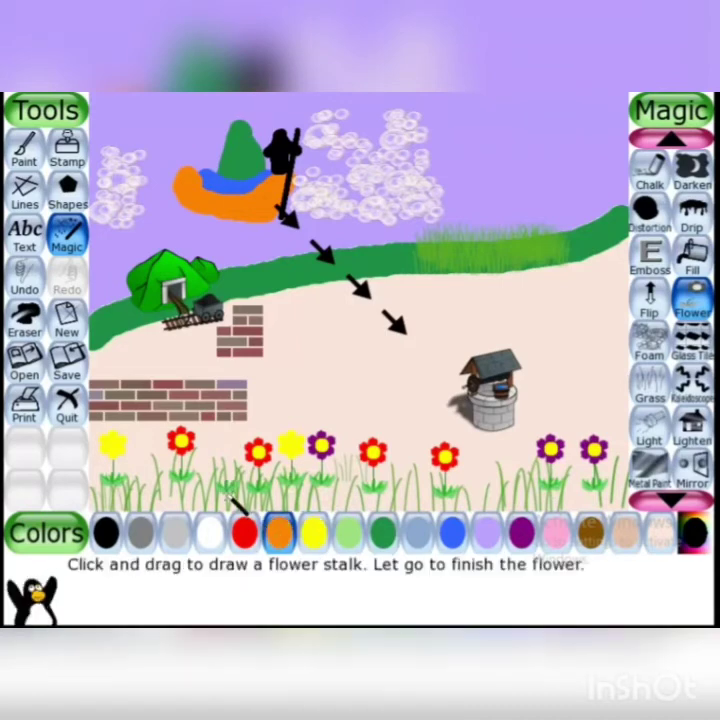
drag(231, 498, 226, 450)
drag(145, 500, 139, 444)
drag(412, 500, 406, 437)
drag(481, 505, 476, 452)
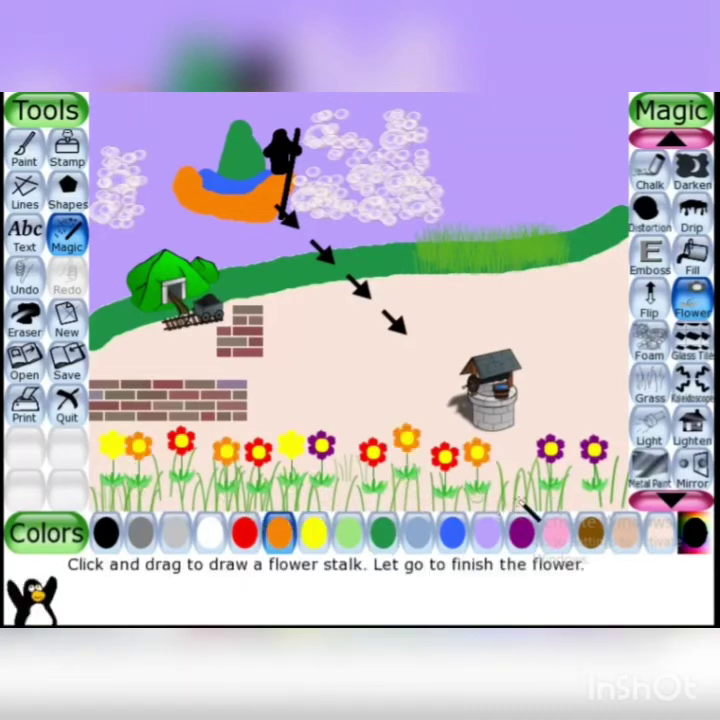
drag(520, 503, 519, 455)
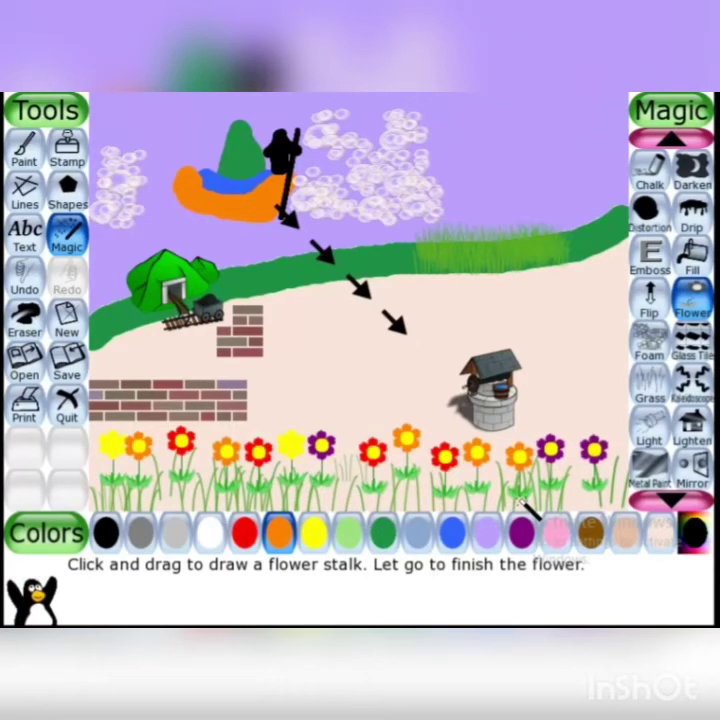
- Paint a thick brown trunk along the canvas's right edge, from the green hill line down to the bottom, using the largest round brush
click(25, 160)
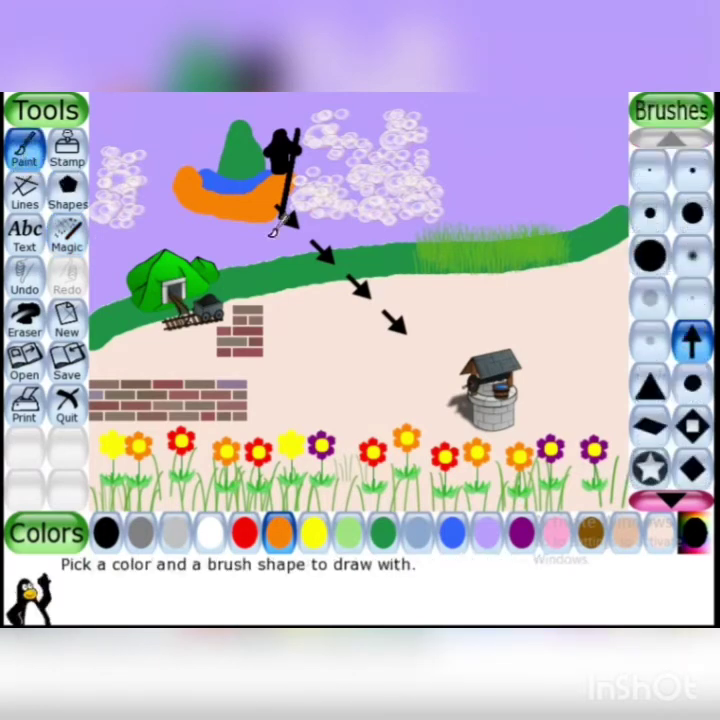
click(649, 262)
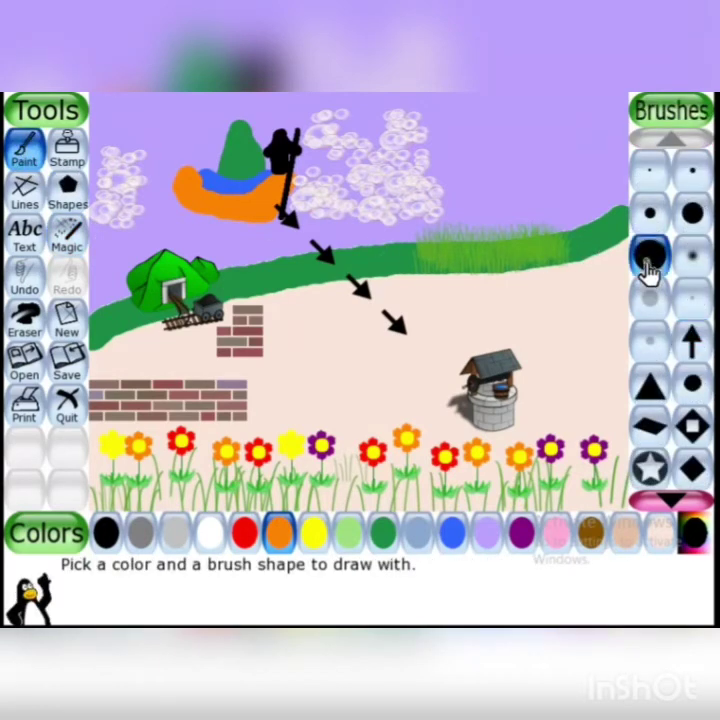
click(588, 540)
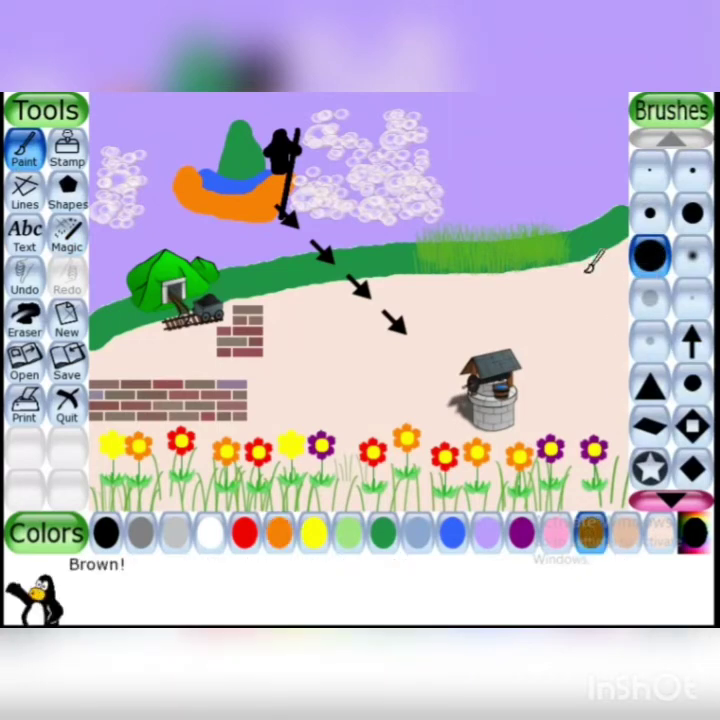
mouse_move(578, 262)
mouse_down()
mouse_move(597, 301)
mouse_move(611, 386)
mouse_move(606, 451)
mouse_move(593, 493)
mouse_move(584, 461)
mouse_move(596, 436)
mouse_move(586, 369)
mouse_move(592, 361)
mouse_move(579, 503)
mouse_move(627, 498)
mouse_move(581, 378)
mouse_move(593, 363)
mouse_move(601, 291)
mouse_move(585, 249)
mouse_move(617, 249)
mouse_move(616, 301)
mouse_move(593, 269)
mouse_move(609, 313)
mouse_move(620, 440)
mouse_up()
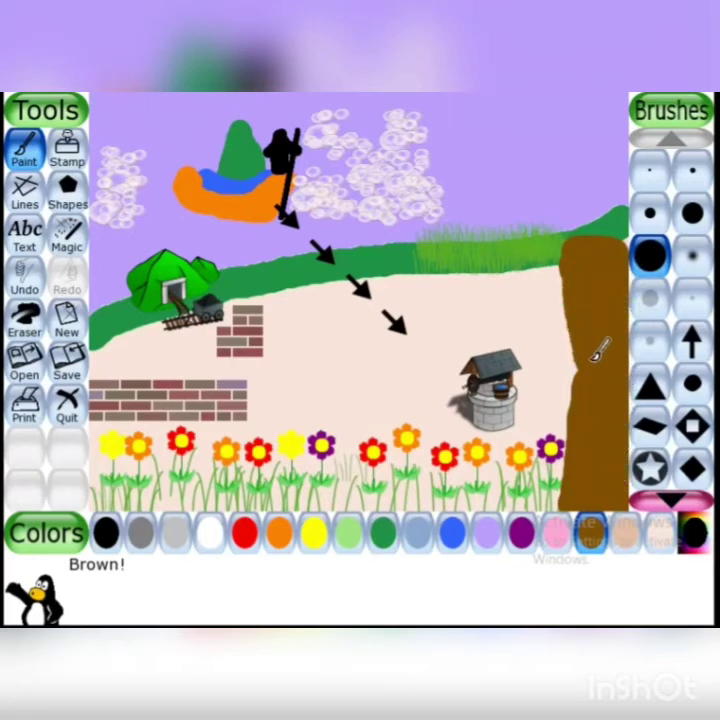
- Widen the brown trunk's top leftward and scatter brown leaves above it across the upper-right sky with the leafy vine brush
mouse_move(574, 254)
mouse_down()
mouse_move(558, 244)
mouse_move(546, 249)
mouse_move(590, 318)
mouse_up()
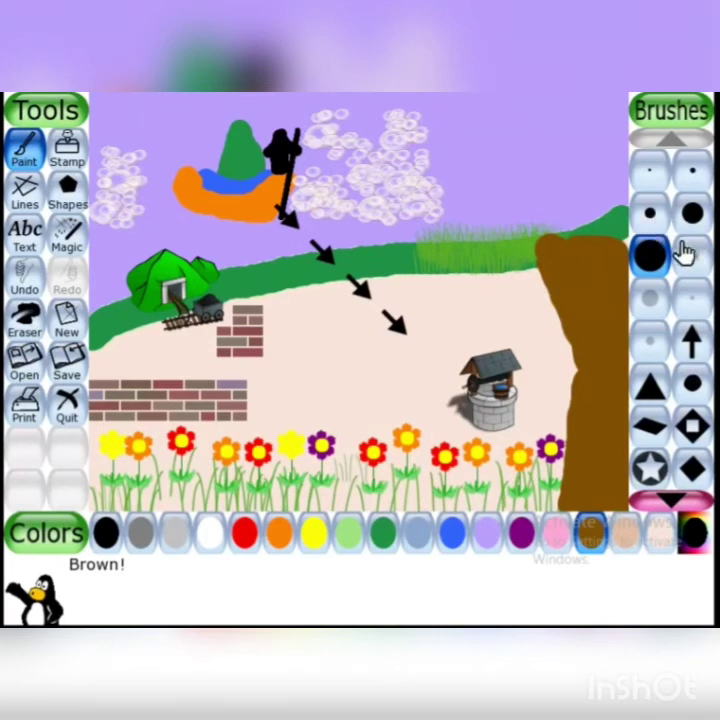
click(672, 492)
click(672, 492)
click(672, 492)
click(672, 492)
click(672, 492)
click(672, 492)
click(672, 492)
click(672, 492)
click(672, 492)
click(672, 492)
click(672, 492)
click(672, 492)
click(672, 492)
click(672, 492)
click(672, 492)
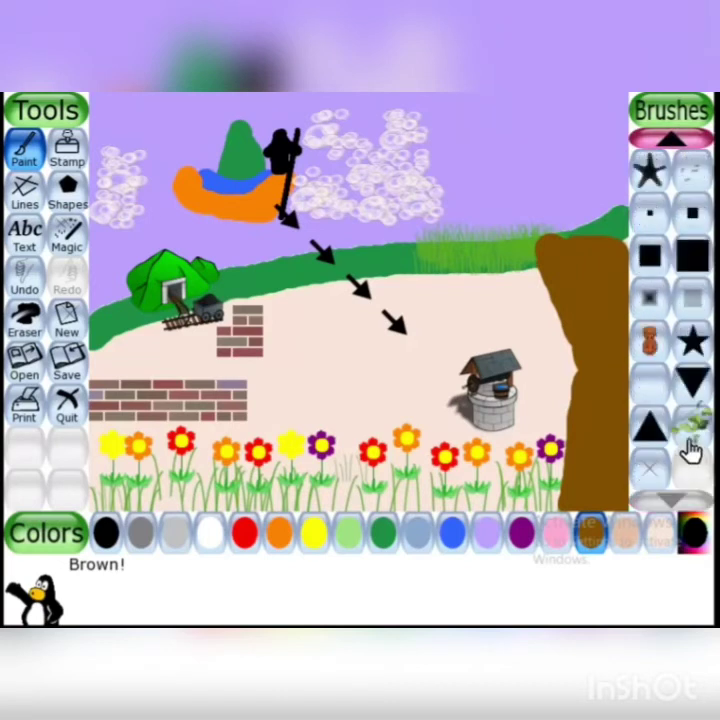
click(690, 440)
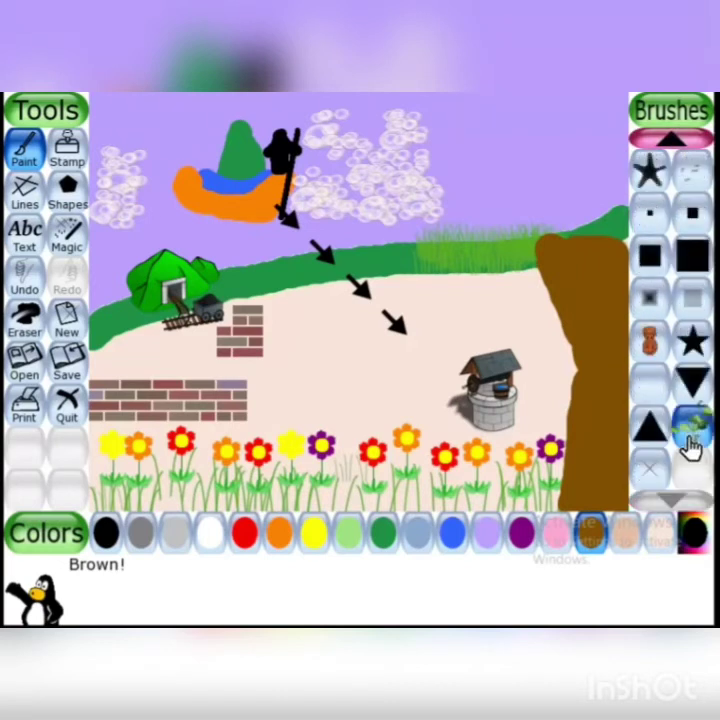
mouse_move(508, 211)
mouse_down()
mouse_move(517, 250)
mouse_move(534, 250)
mouse_move(524, 187)
mouse_move(481, 155)
mouse_move(476, 135)
mouse_move(484, 116)
mouse_move(601, 154)
mouse_move(605, 183)
mouse_move(574, 188)
mouse_move(572, 177)
mouse_move(600, 128)
mouse_move(603, 218)
mouse_up()
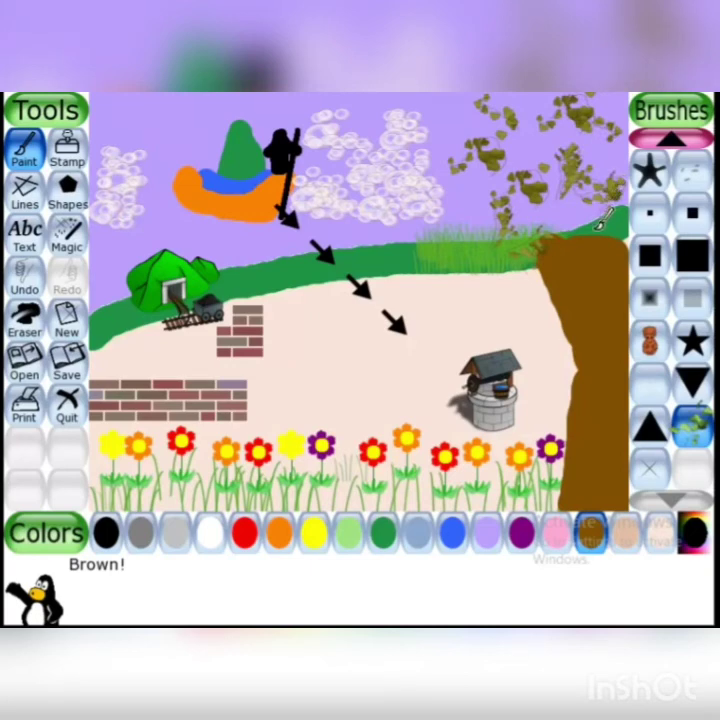
- Fill out the tree crown above the trunk with yellow, red and pink leaves, using the same leafy vine brush
click(346, 538)
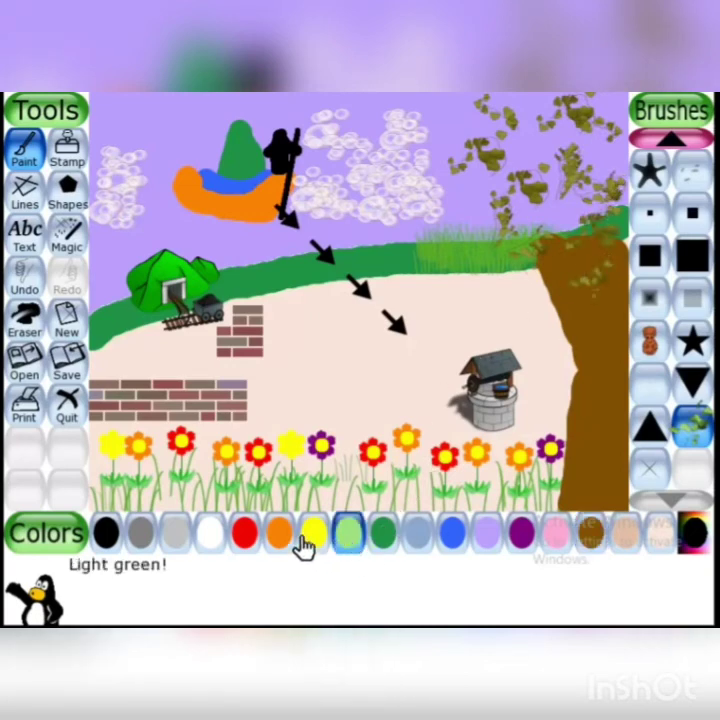
click(306, 540)
mouse_move(468, 133)
mouse_down()
mouse_move(524, 147)
mouse_move(577, 125)
mouse_move(484, 193)
mouse_move(543, 203)
mouse_move(552, 242)
mouse_move(587, 220)
mouse_up()
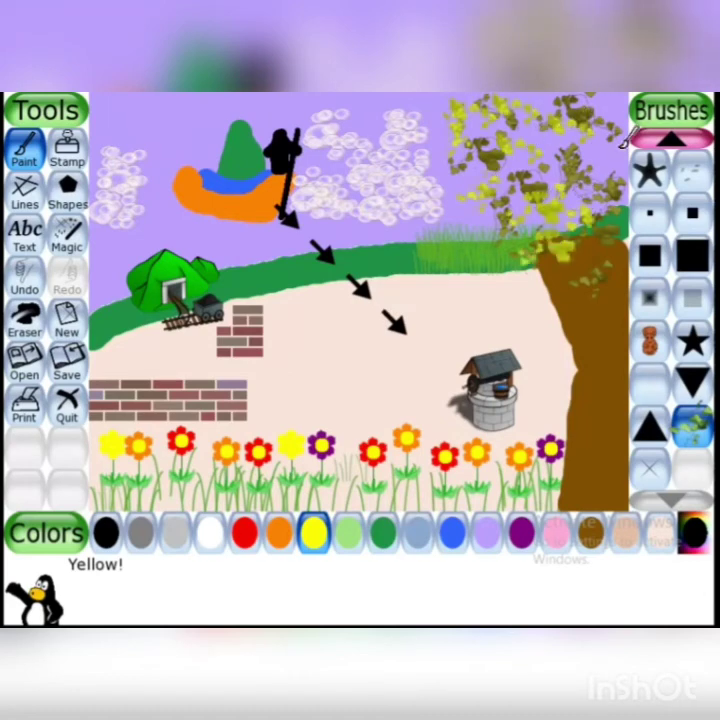
click(257, 543)
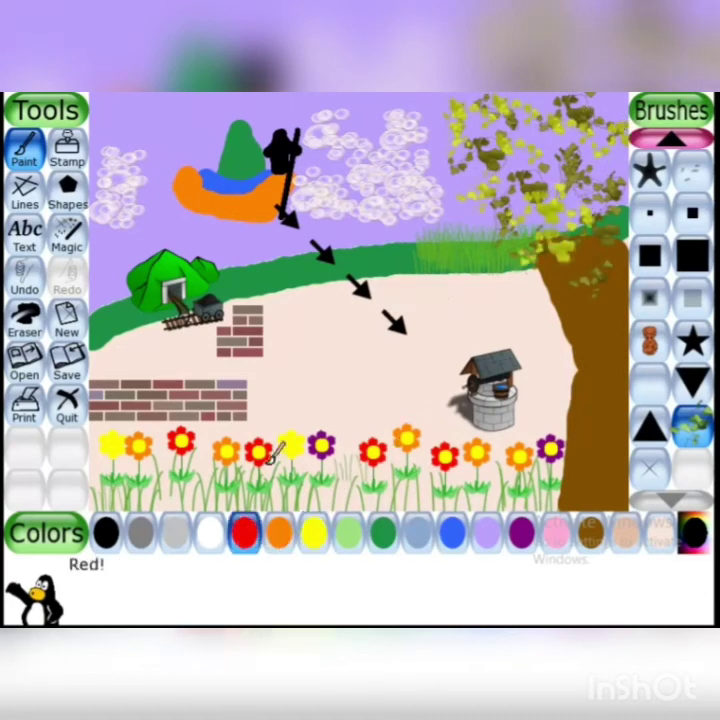
mouse_move(466, 188)
mouse_down()
mouse_move(479, 116)
mouse_move(470, 130)
mouse_move(520, 102)
mouse_move(590, 112)
mouse_move(600, 180)
mouse_move(590, 255)
mouse_move(530, 230)
mouse_move(565, 190)
mouse_move(555, 145)
mouse_up()
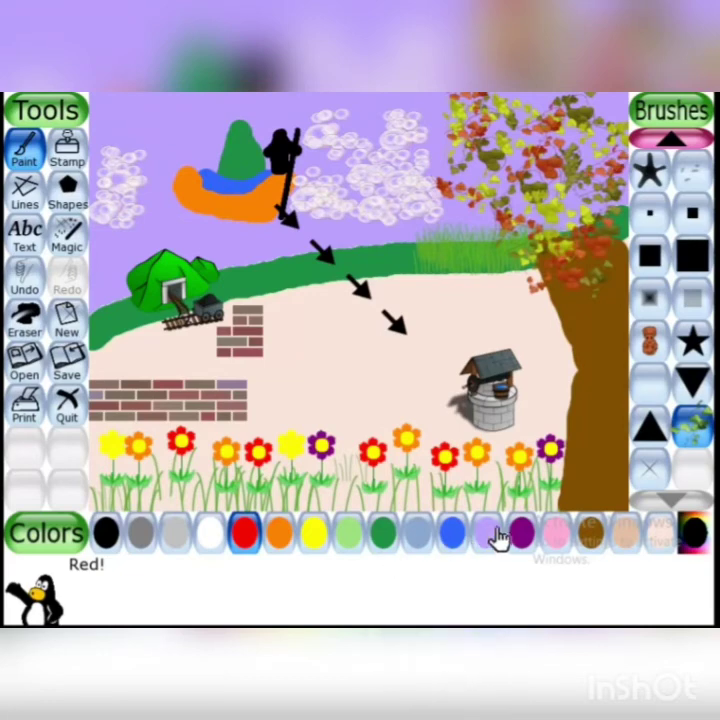
click(557, 536)
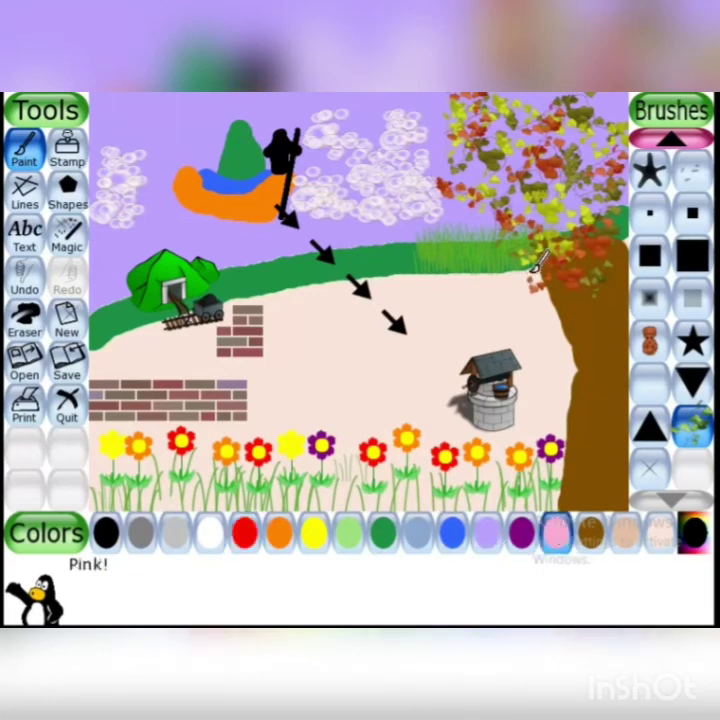
drag(550, 250, 520, 265)
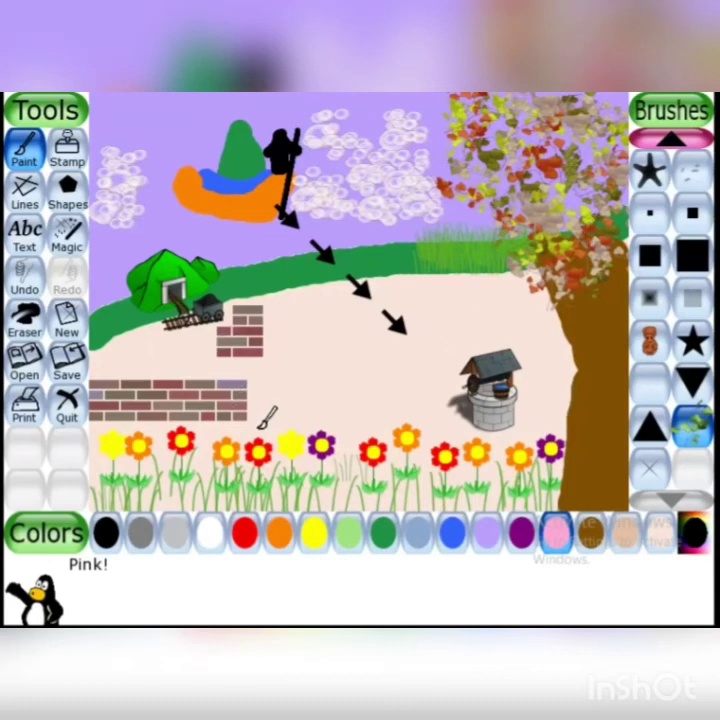
- Add the pink text "Village Scene" between the long brick wall and the well, in the default letter style
click(31, 252)
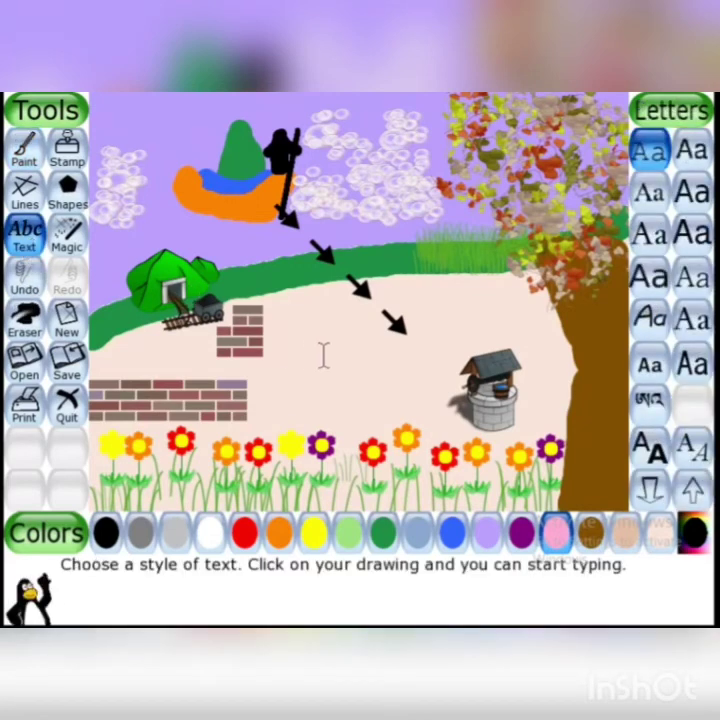
click(258, 390)
text(V)
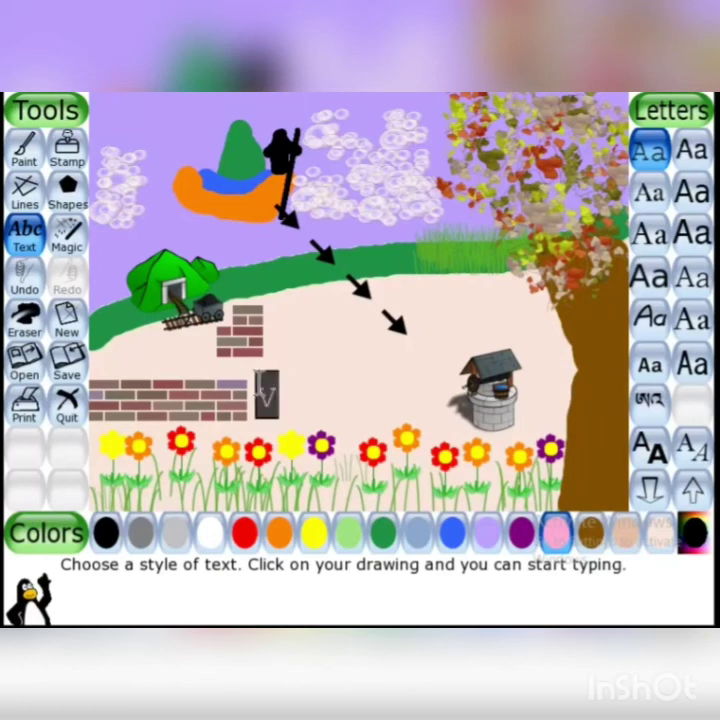
text(ill)
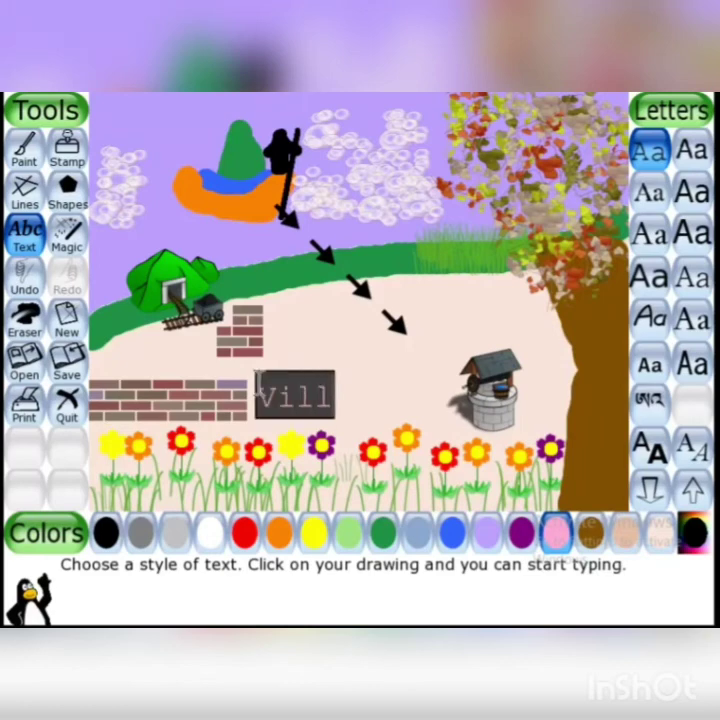
text(ag)
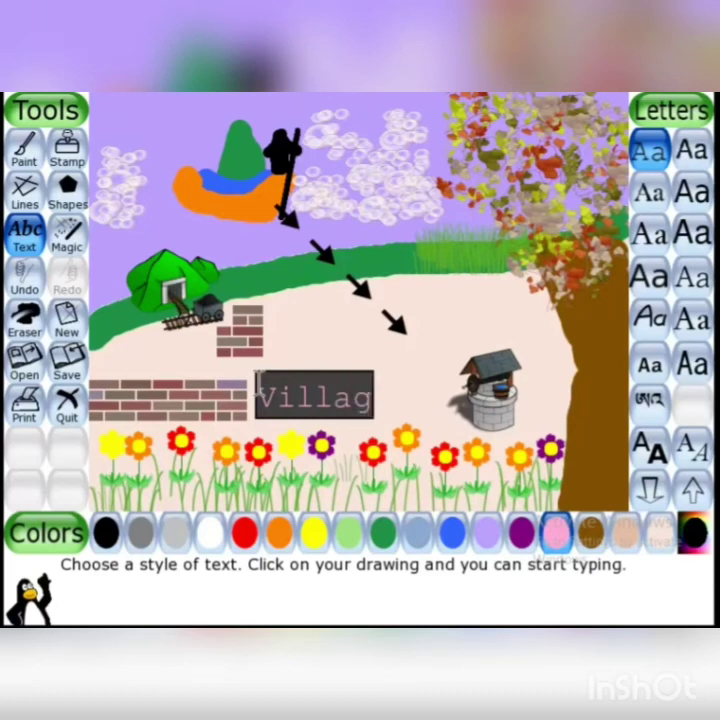
text(e)
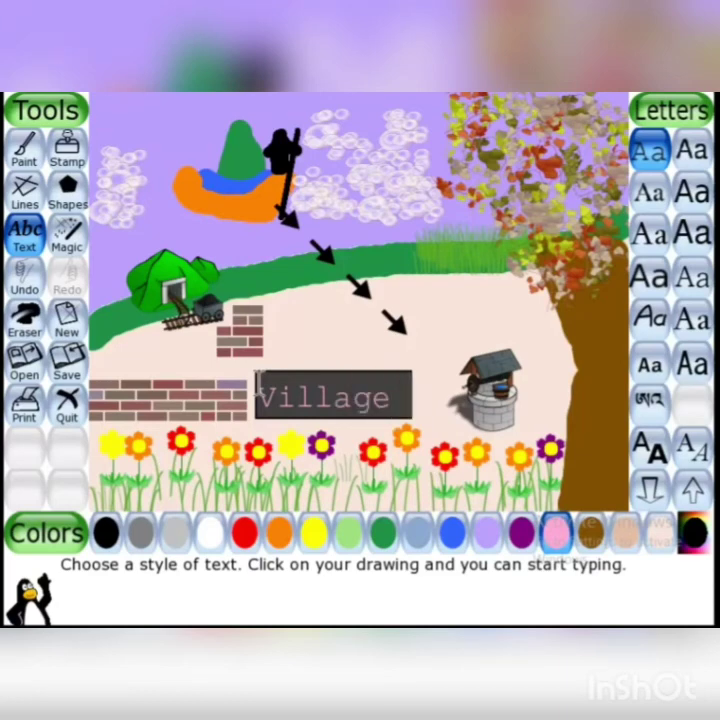
text( Sc)
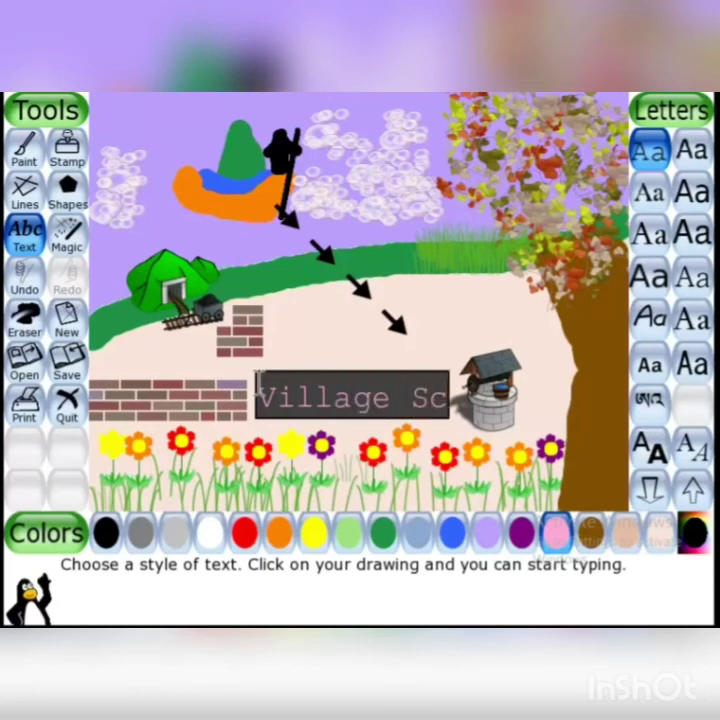
text(ene)
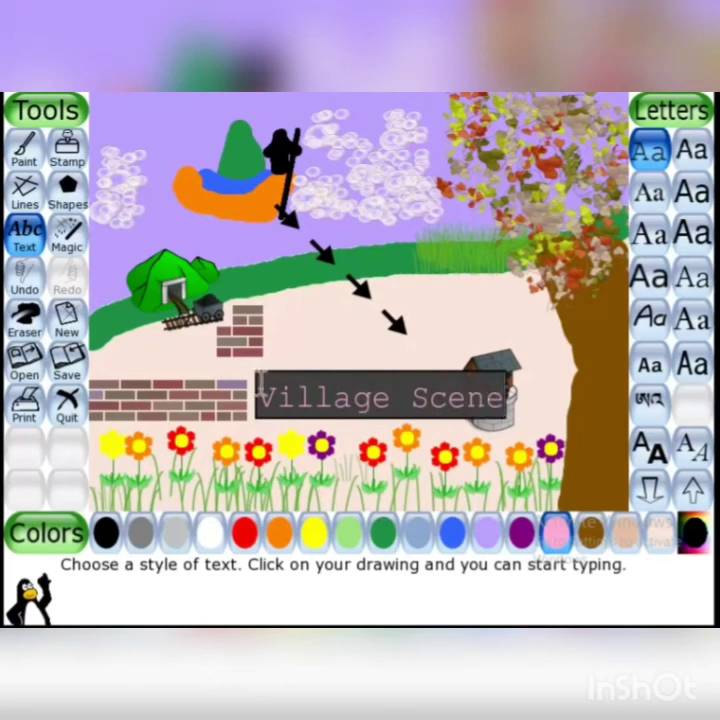
- Move the "Village Scene" text left so it overlaps the brick wall's right end and clears the well, and save the drawing
click(245, 398)
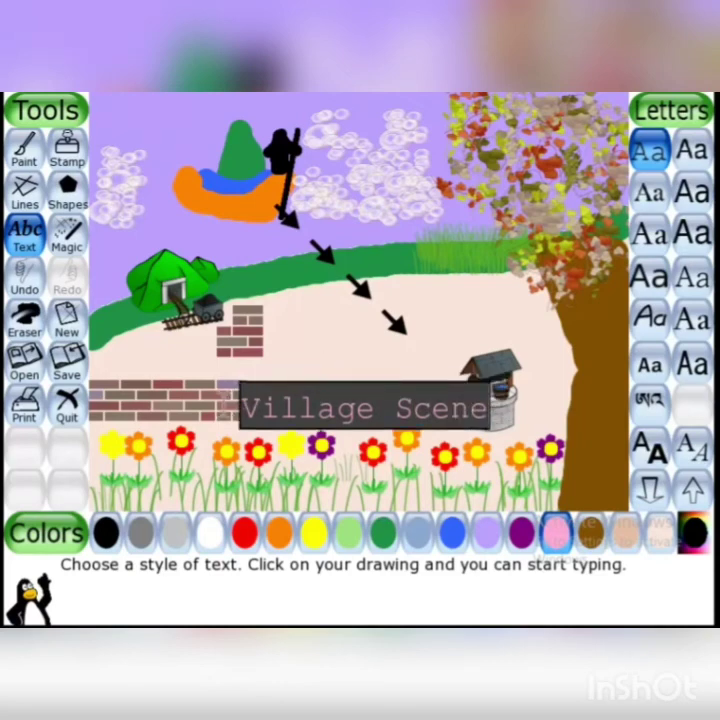
click(213, 409)
click(204, 418)
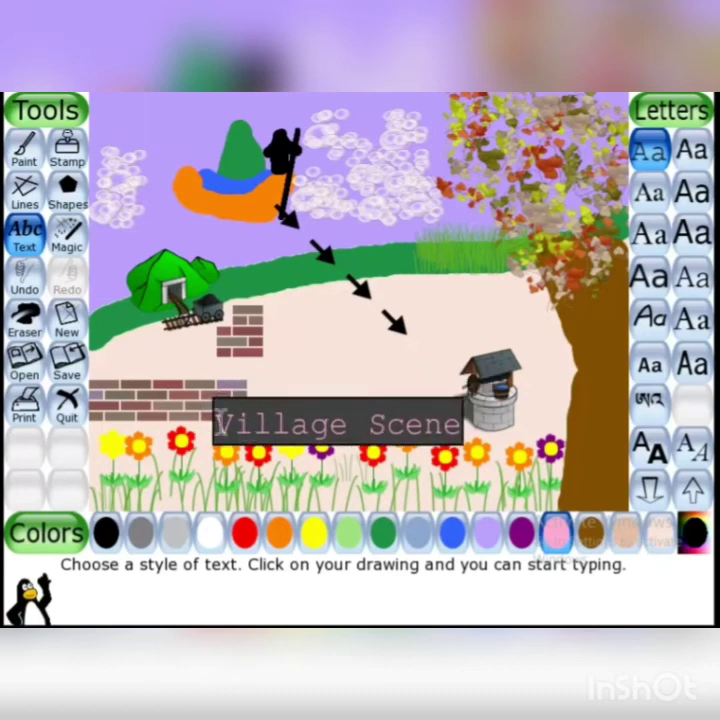
click(197, 397)
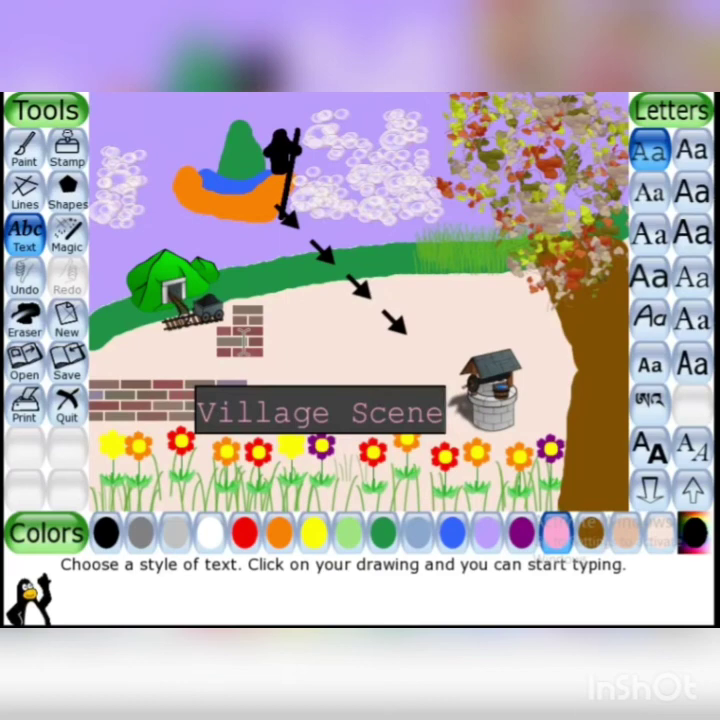
click(67, 356)
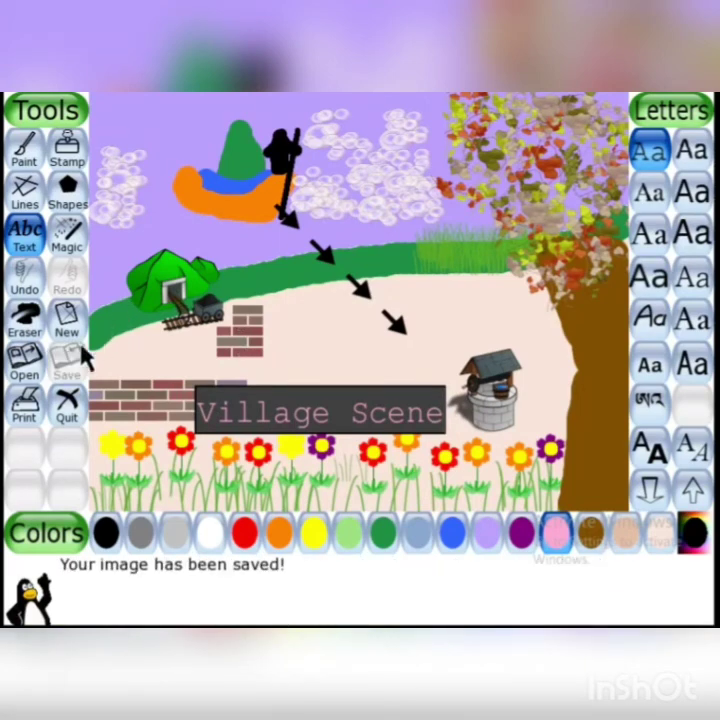